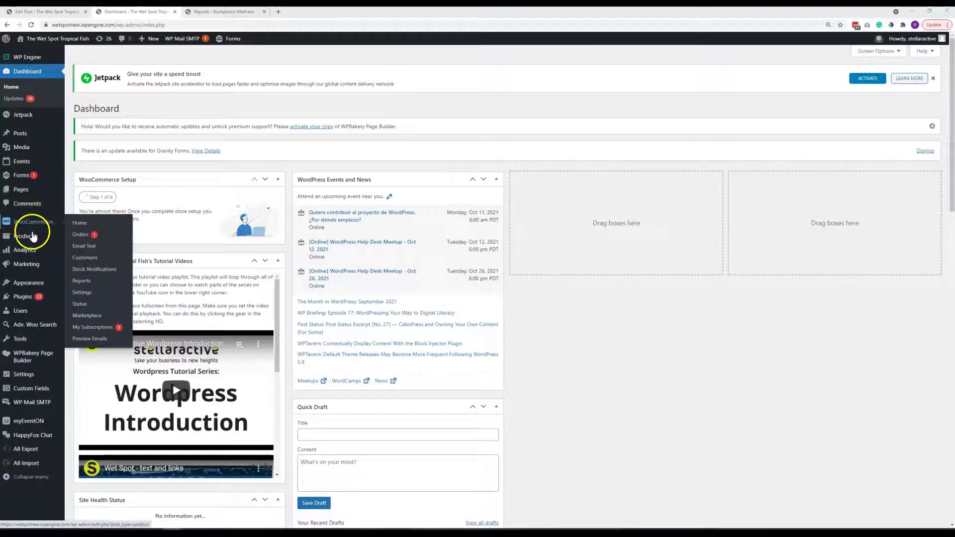
Step: Go to WooCommerce Home to see the store setup checklist and today's stats
{"action": "mouse_move", "coordinate": [28, 238]}
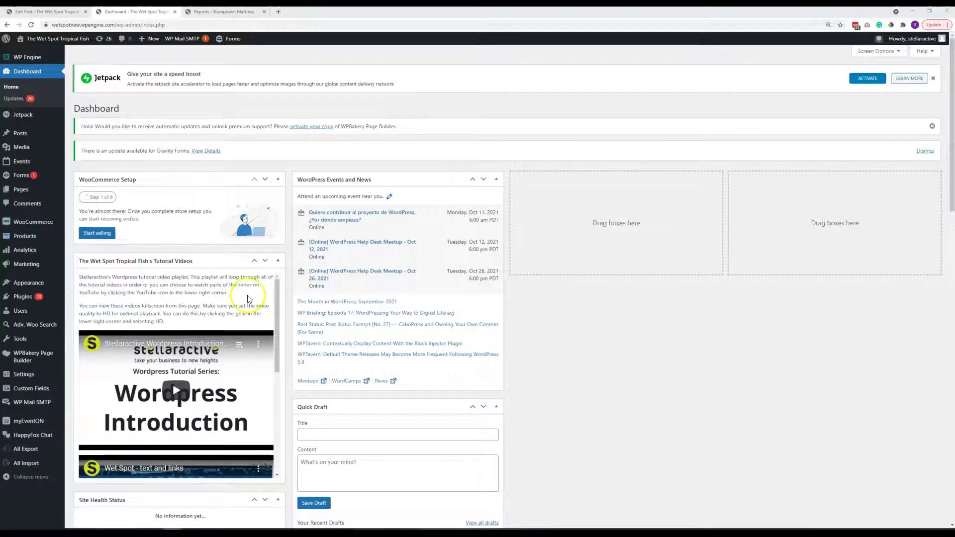
{"action": "left_click", "coordinate": [38, 226]}
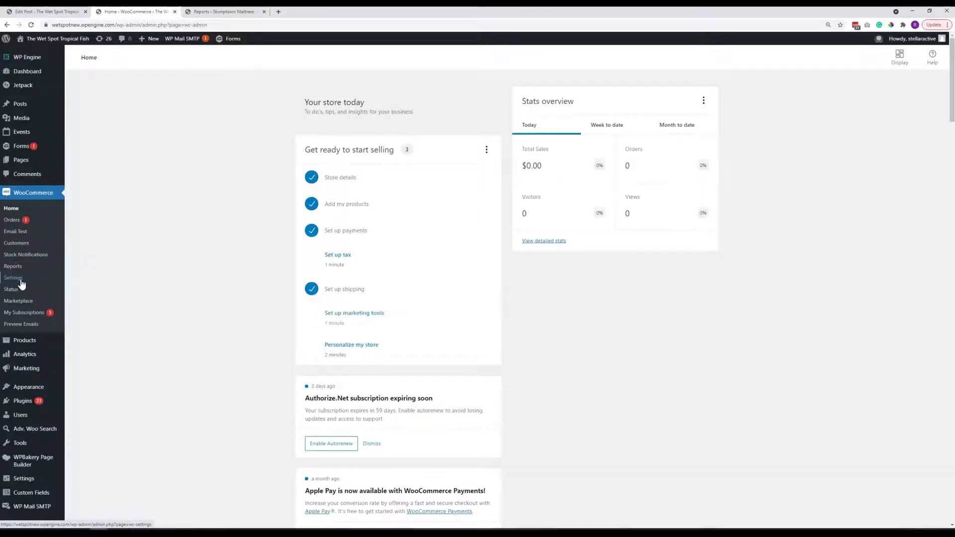
Step: Open WooCommerce General settings showing the Portland, Oregon store address and selling options
{"action": "left_click", "coordinate": [21, 282]}
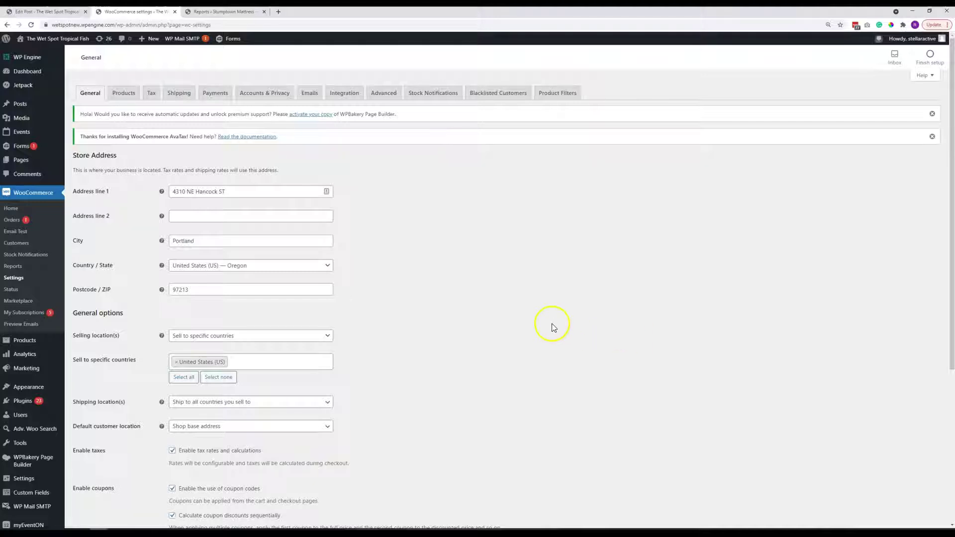
{"action": "left_click", "coordinate": [504, 318]}
{"action": "scroll", "coordinate": [506, 321], "scroll_direction": "down", "scroll_amount": 3}
{"action": "scroll", "coordinate": [505, 322], "scroll_direction": "down", "scroll_amount": 2}
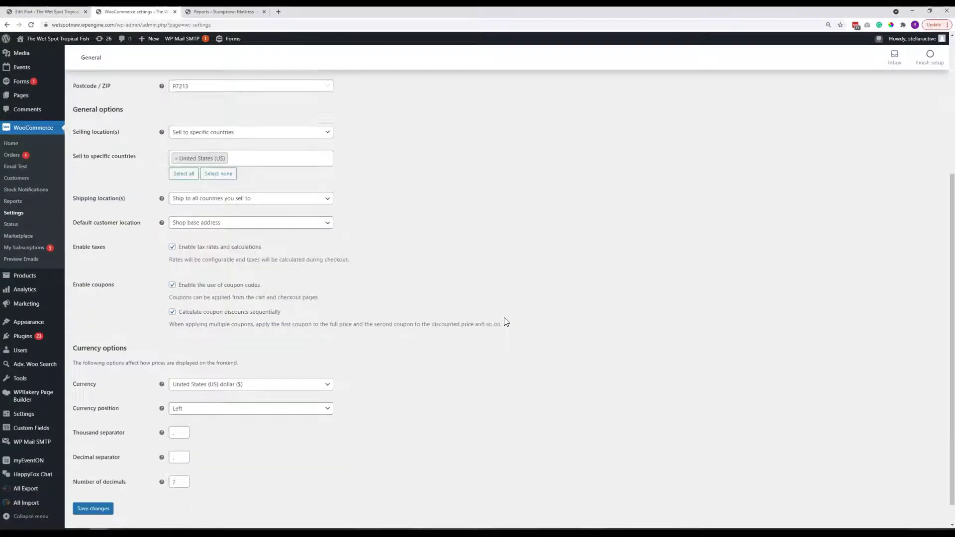
{"action": "left_click", "coordinate": [174, 266]}
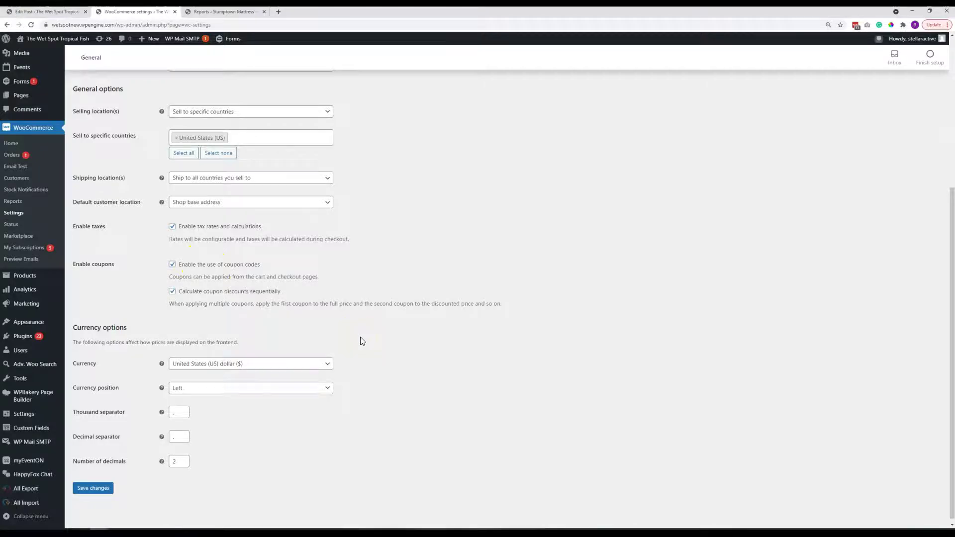
{"action": "scroll", "coordinate": [360, 336], "scroll_direction": "up", "scroll_amount": 5}
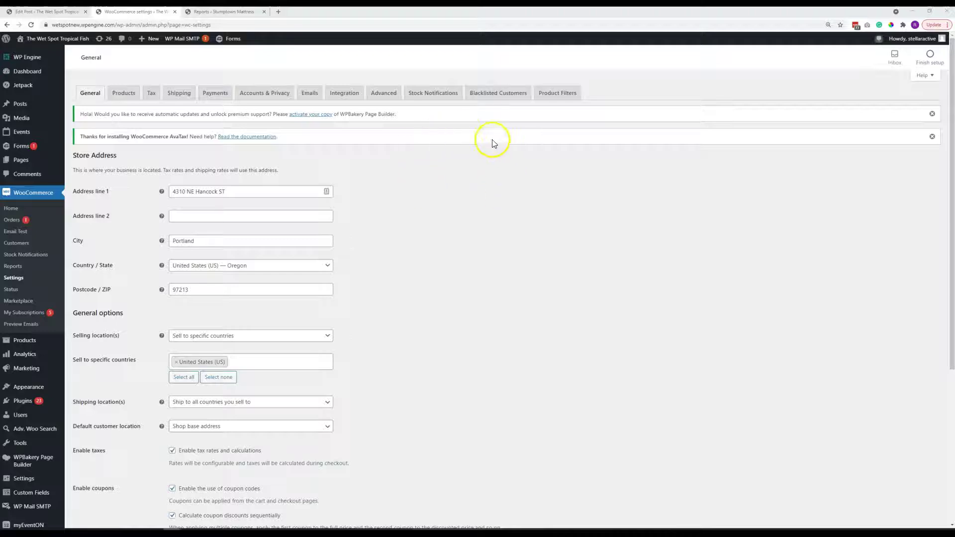
Step: Open the Blacklisted Customers settings and inspect the blacklist notice message
{"action": "left_click", "coordinate": [502, 97]}
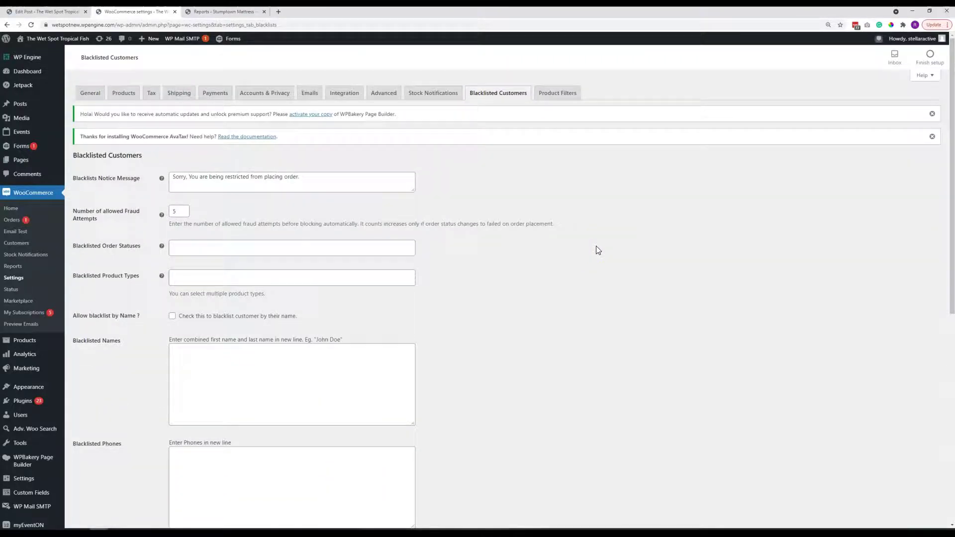
{"action": "left_click_drag", "start_coordinate": [301, 175], "coordinate": [166, 173]}
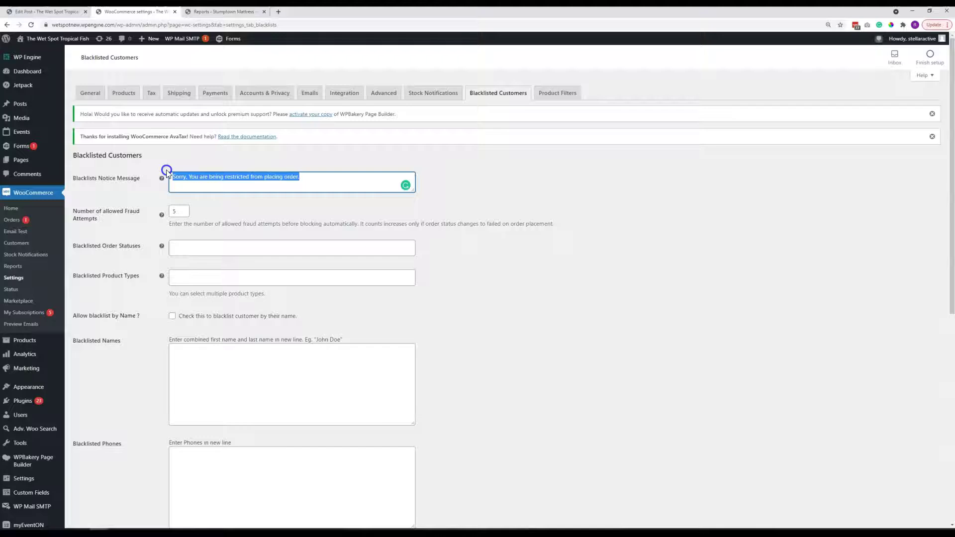
{"action": "left_click", "coordinate": [514, 198]}
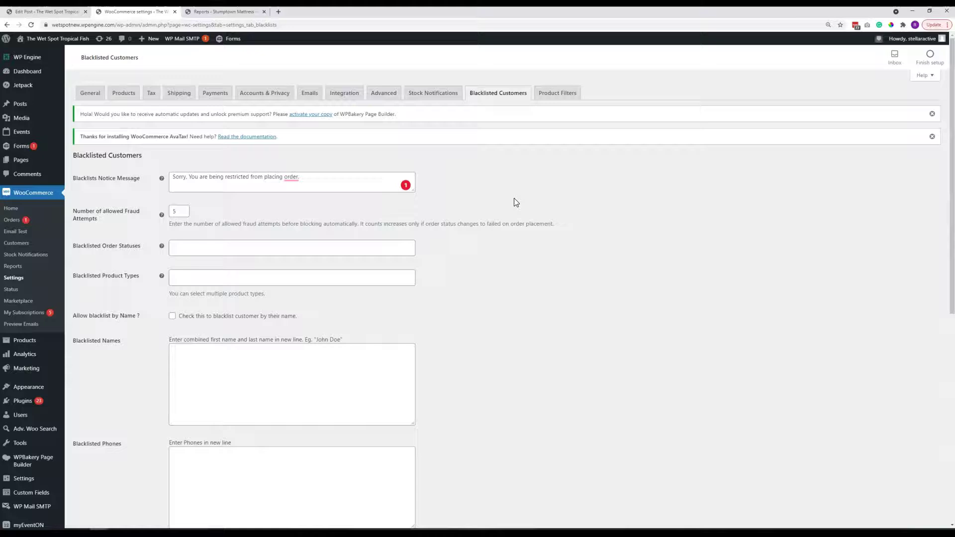
Step: Review the blacklisted names, e-mail, domain and IP lists, then save the changes
{"action": "scroll", "coordinate": [514, 202], "scroll_direction": "down", "scroll_amount": 3}
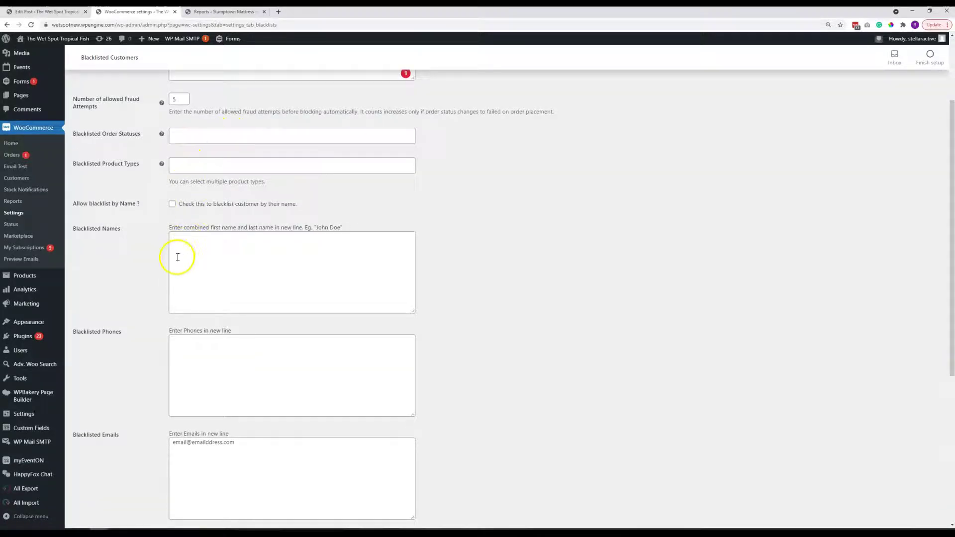
{"action": "left_click", "coordinate": [191, 242]}
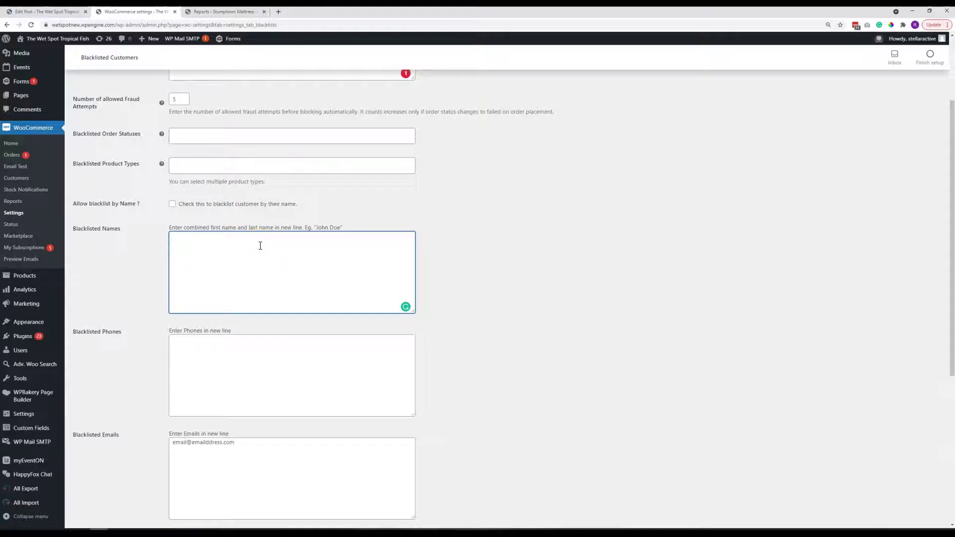
{"action": "scroll", "coordinate": [260, 245], "scroll_direction": "down", "scroll_amount": 1}
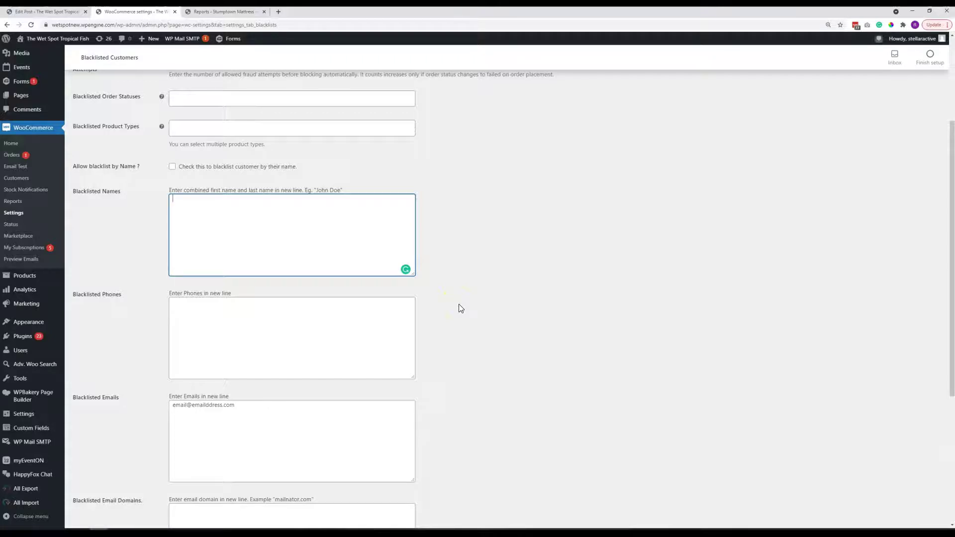
{"action": "left_click", "coordinate": [289, 259]}
{"action": "scroll", "coordinate": [443, 338], "scroll_direction": "down", "scroll_amount": 1}
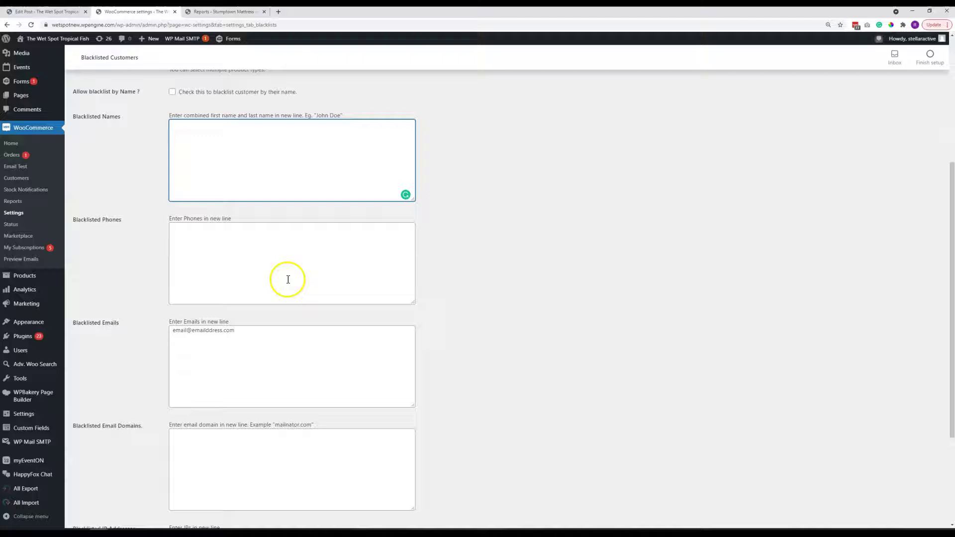
{"action": "scroll", "coordinate": [286, 284], "scroll_direction": "down", "scroll_amount": 1}
{"action": "scroll", "coordinate": [450, 313], "scroll_direction": "down", "scroll_amount": 1}
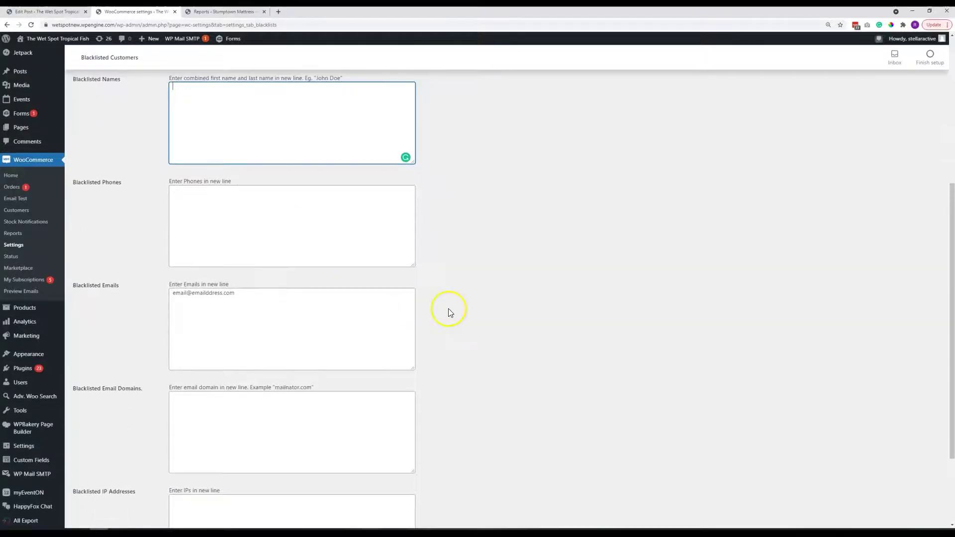
{"action": "scroll", "coordinate": [450, 312], "scroll_direction": "down", "scroll_amount": 3}
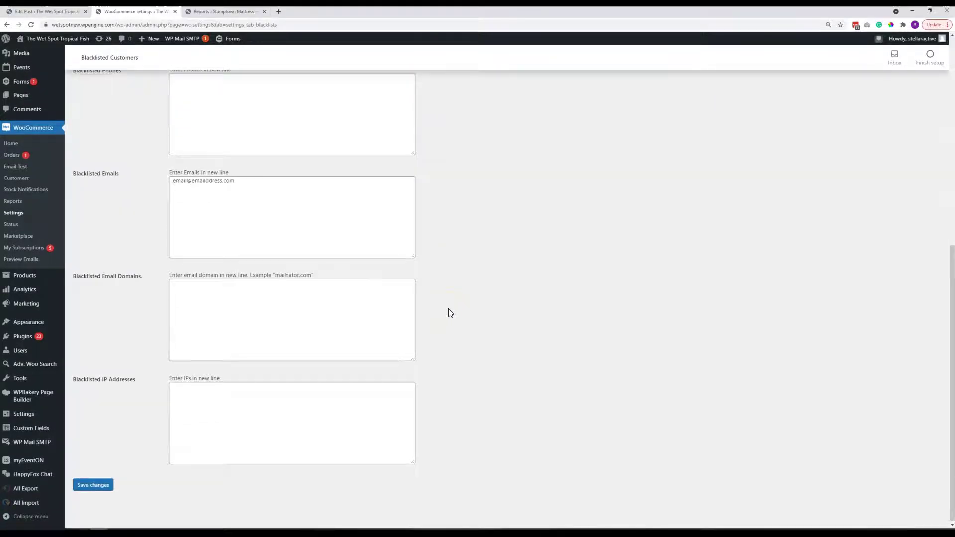
{"action": "scroll", "coordinate": [449, 310], "scroll_direction": "up", "scroll_amount": 4}
{"action": "scroll", "coordinate": [450, 313], "scroll_direction": "up", "scroll_amount": 3}
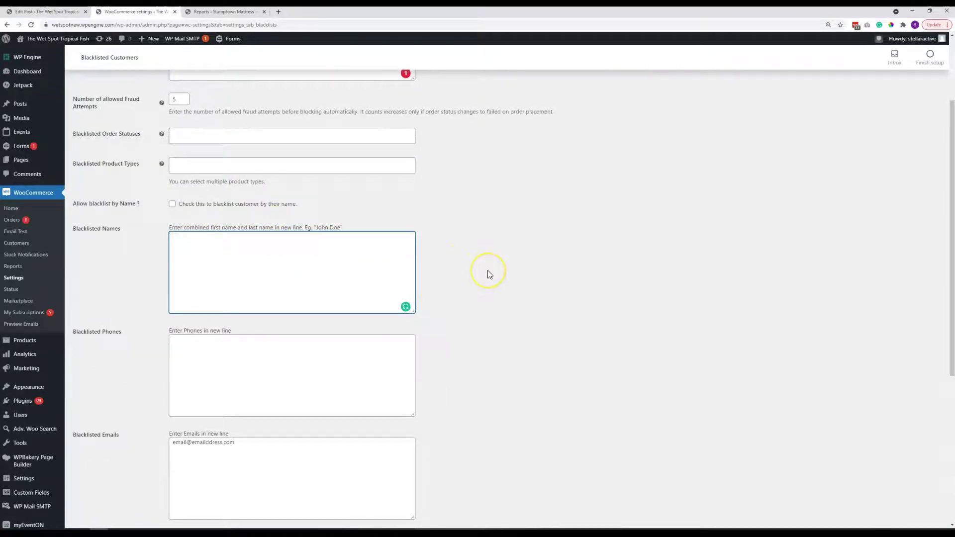
{"action": "scroll", "coordinate": [488, 273], "scroll_direction": "down", "scroll_amount": 6}
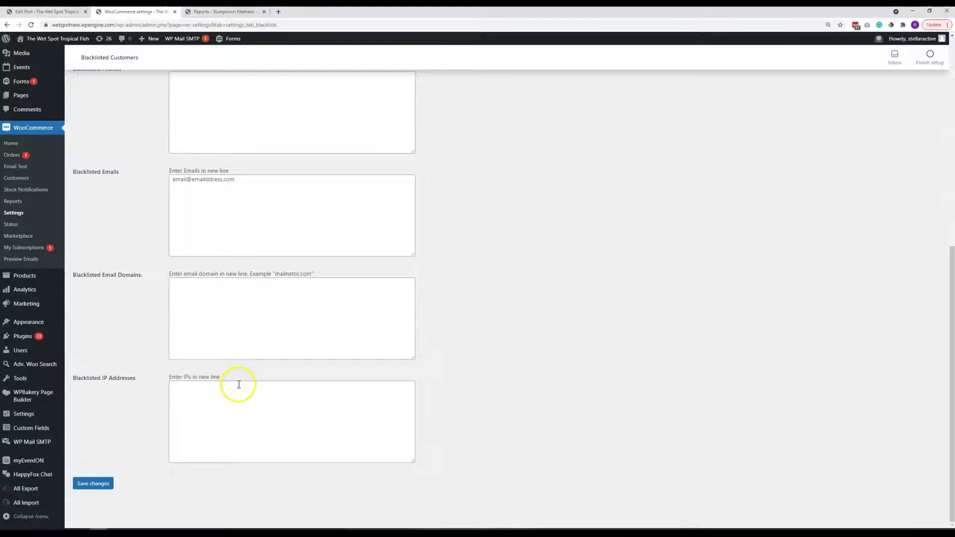
{"action": "left_click", "coordinate": [92, 484]}
Step: Bring up the Stumptown Mattress Orders report showing last 7 days' $23,843.02 gross sales
{"action": "left_click", "coordinate": [12, 201]}
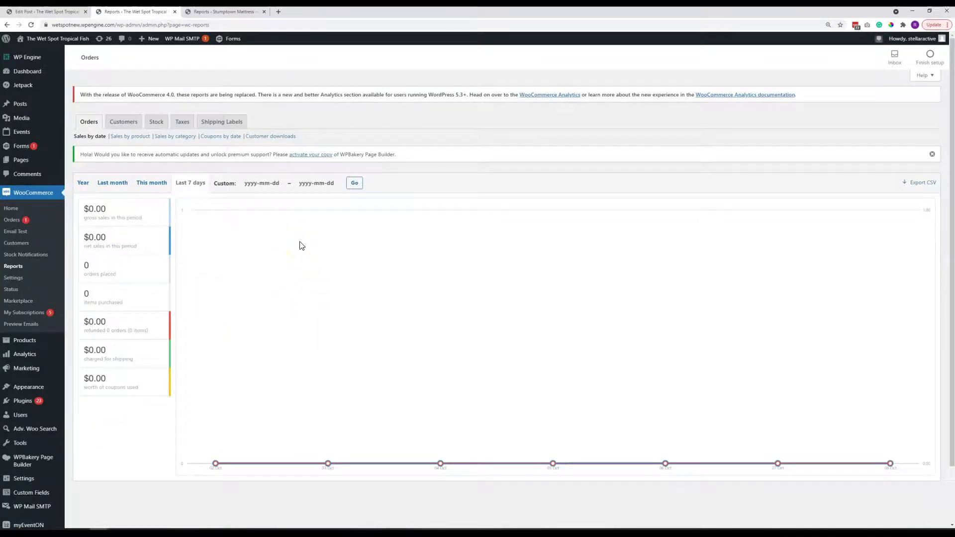
{"action": "left_click", "coordinate": [228, 12]}
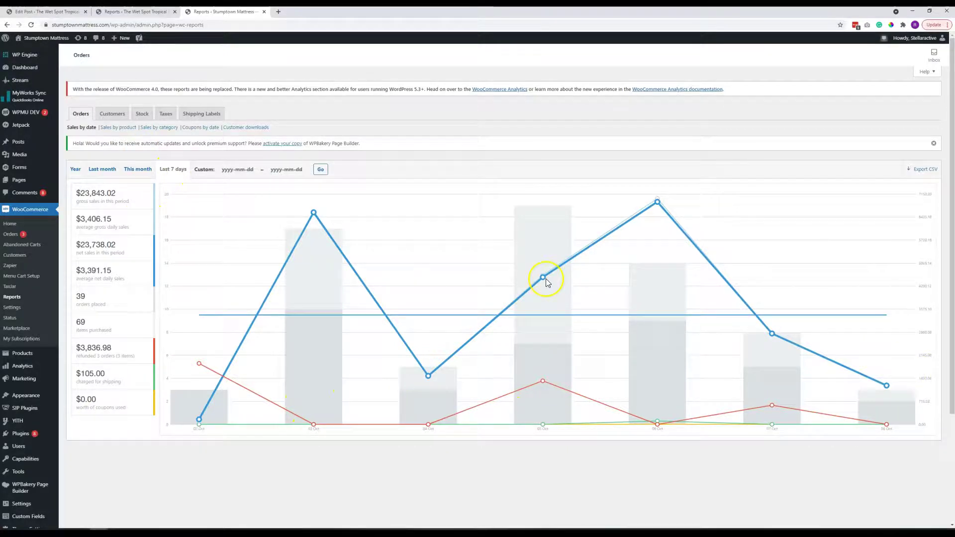
Step: Show the orders report for this month, then for the whole year
{"action": "left_click", "coordinate": [136, 169]}
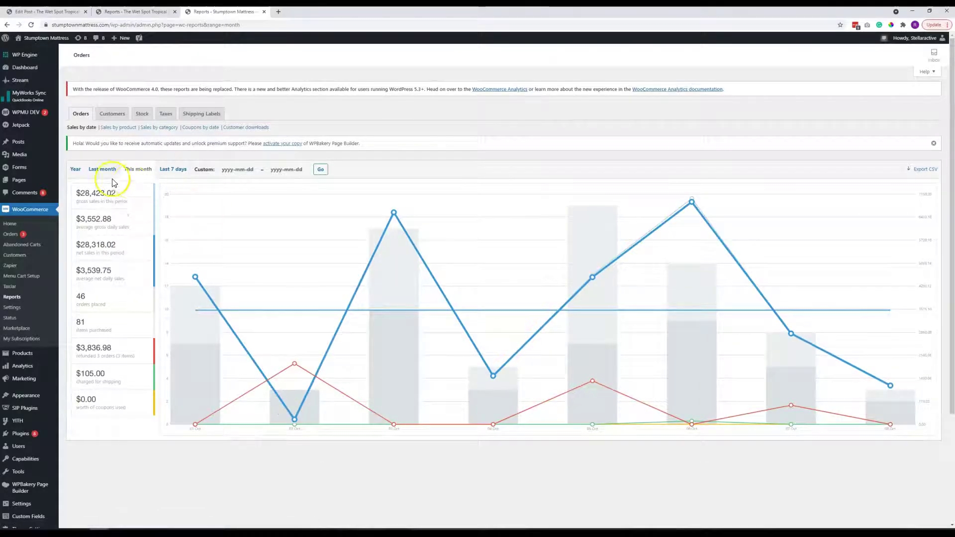
{"action": "left_click", "coordinate": [238, 170]}
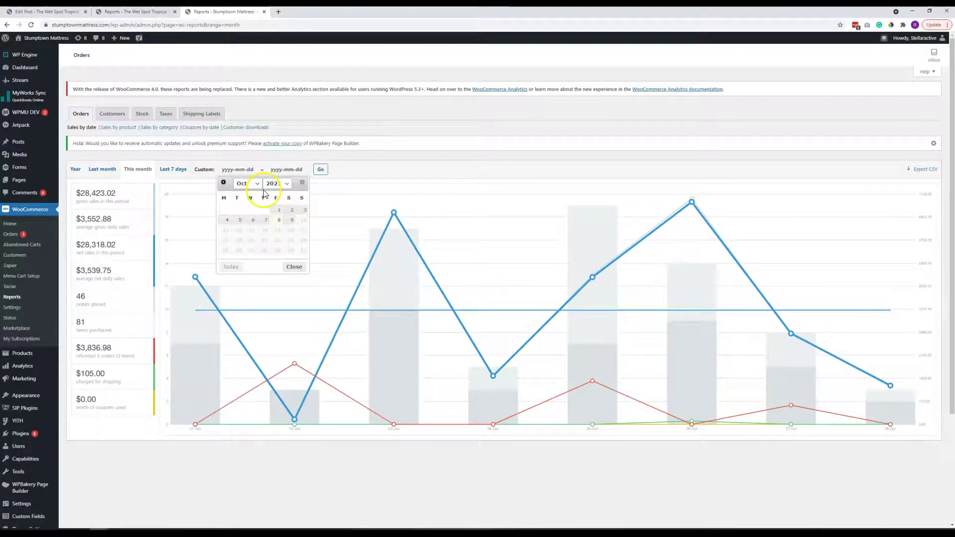
{"action": "left_click", "coordinate": [75, 170]}
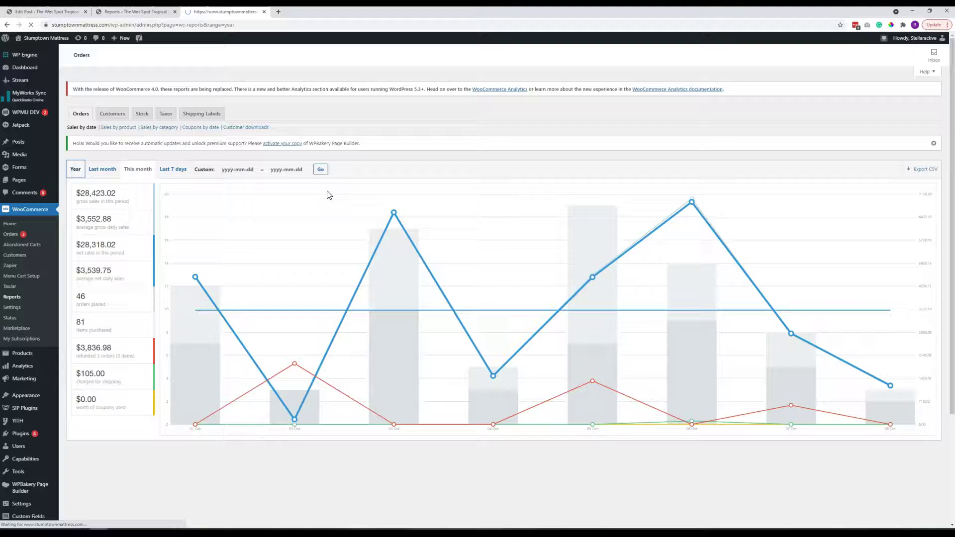
{"action": "left_click", "coordinate": [323, 198]}
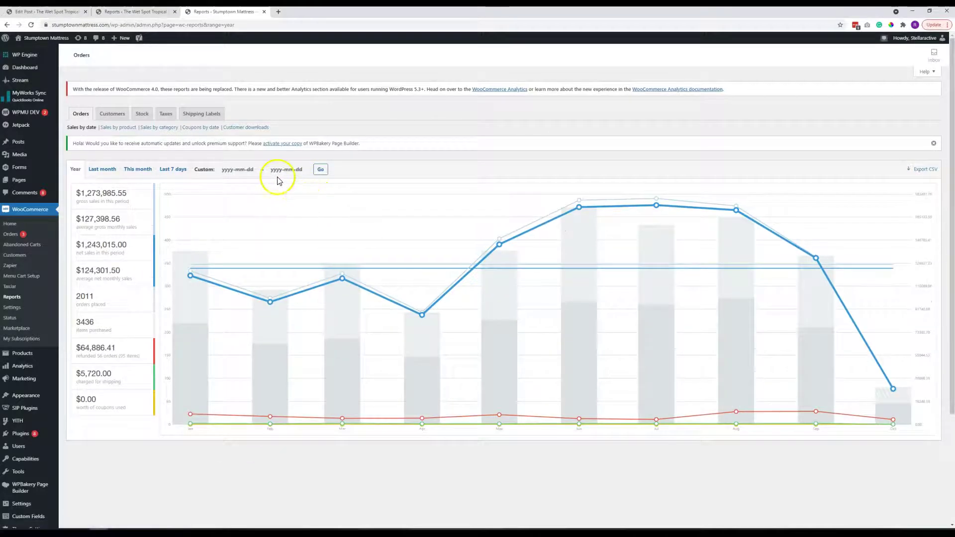
Step: Set the custom range start date to 2018-01-01
{"action": "left_click", "coordinate": [236, 169]}
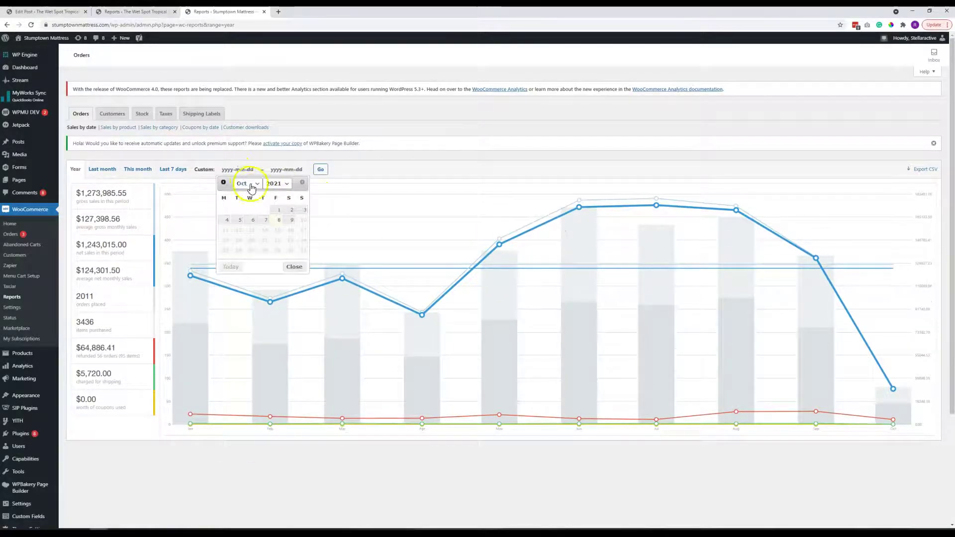
{"action": "left_click", "coordinate": [283, 184]}
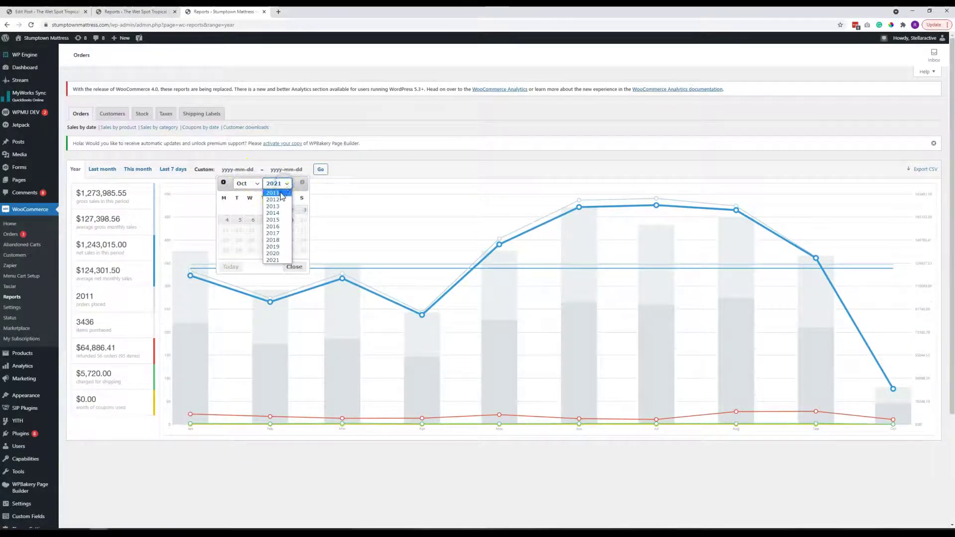
{"action": "left_click", "coordinate": [284, 241]}
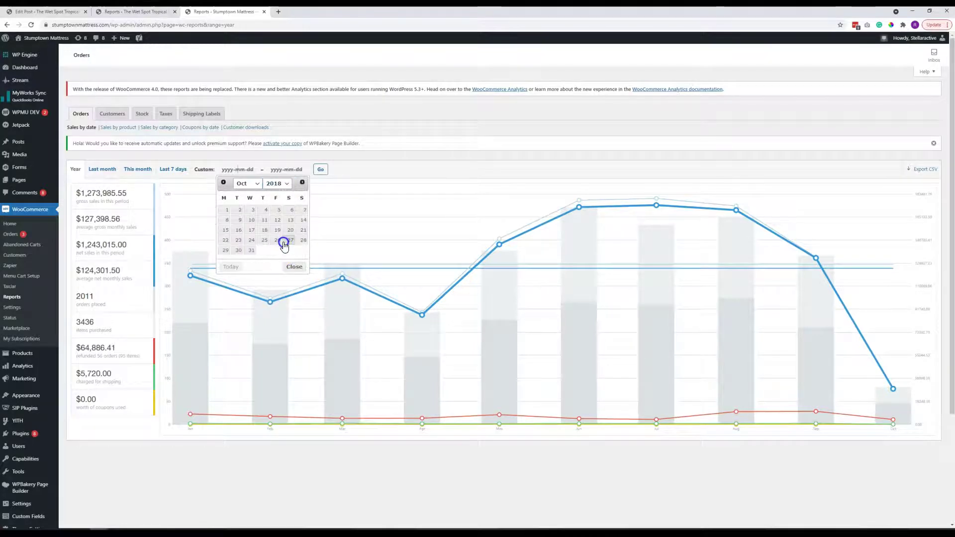
{"action": "left_click", "coordinate": [259, 189]}
{"action": "left_click", "coordinate": [248, 182]}
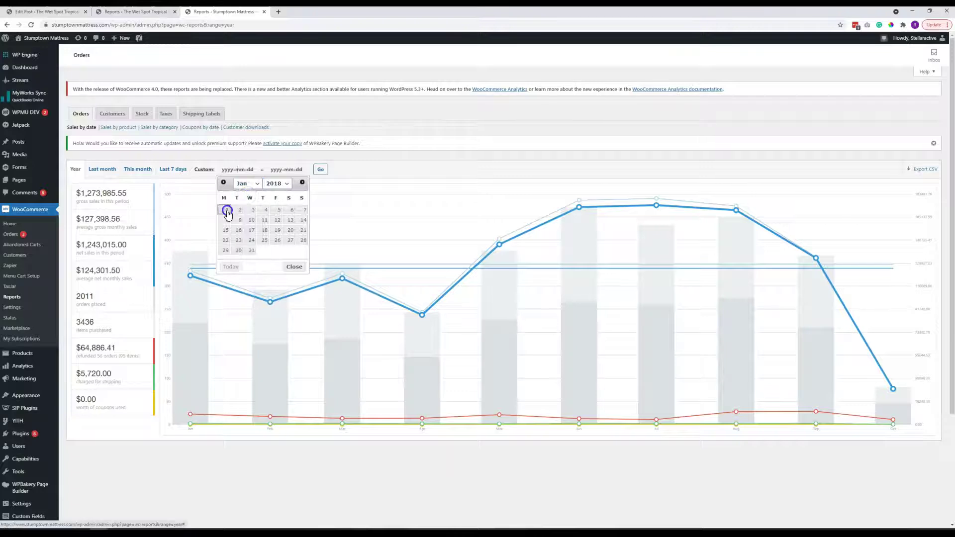
{"action": "left_click", "coordinate": [226, 211]}
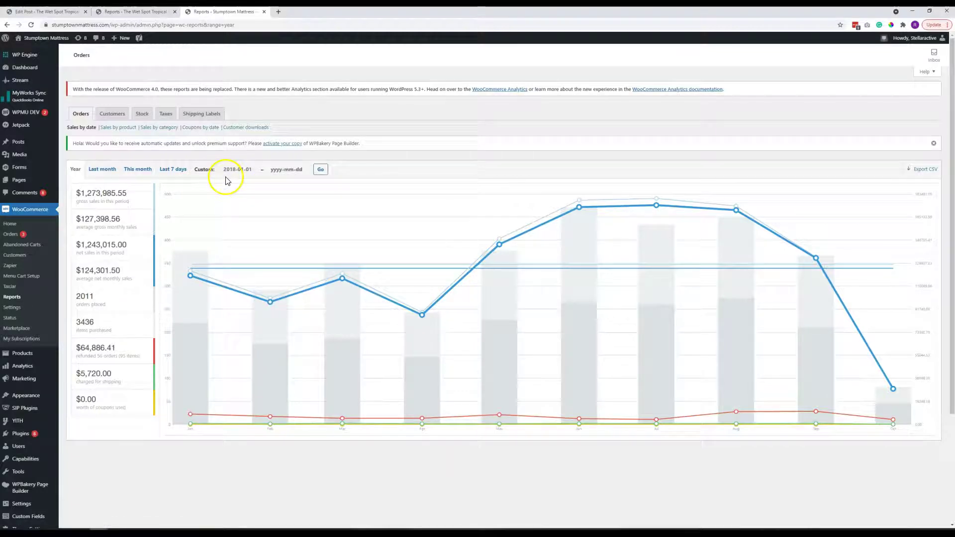
Step: Set the custom range end date to 2021-10-08
{"action": "left_click", "coordinate": [288, 170]}
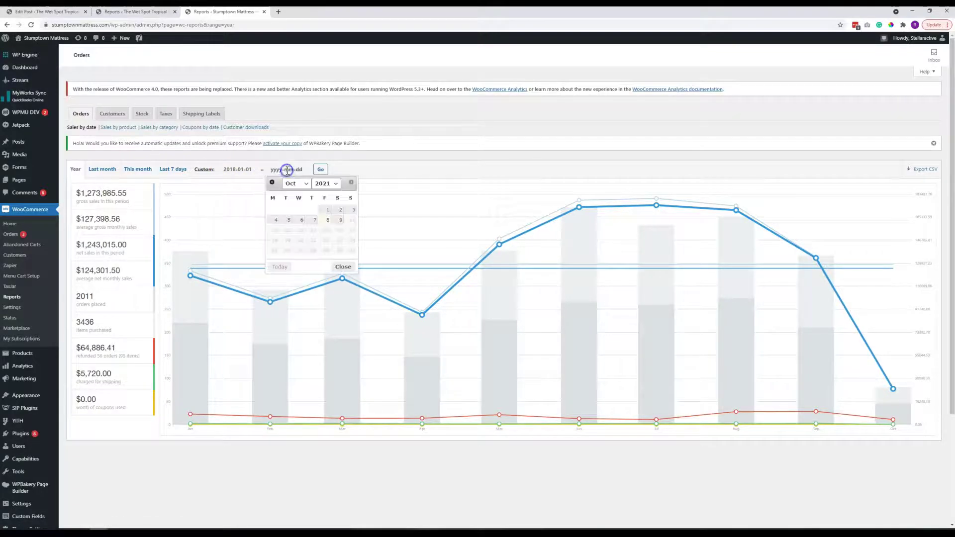
{"action": "left_click", "coordinate": [297, 184]}
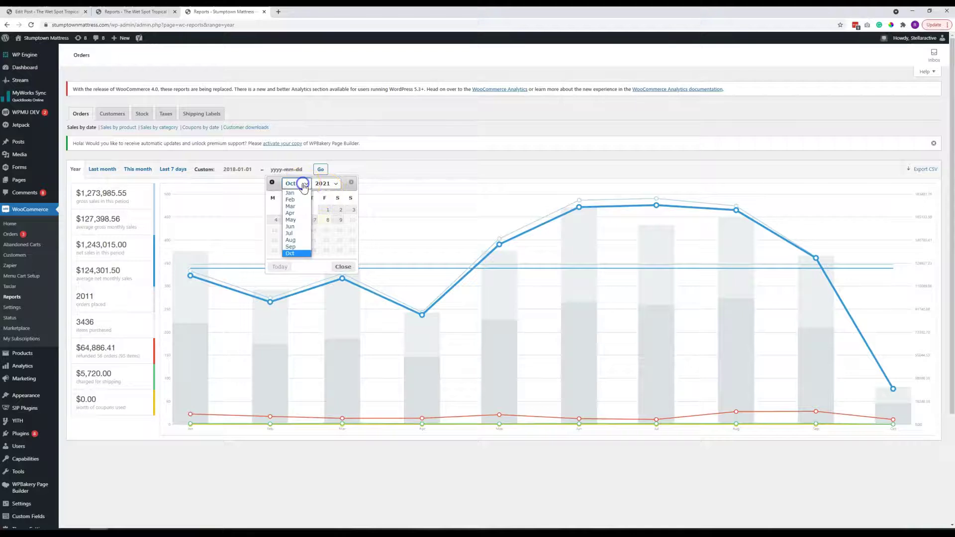
{"action": "left_click", "coordinate": [326, 184]}
{"action": "left_click", "coordinate": [328, 201]}
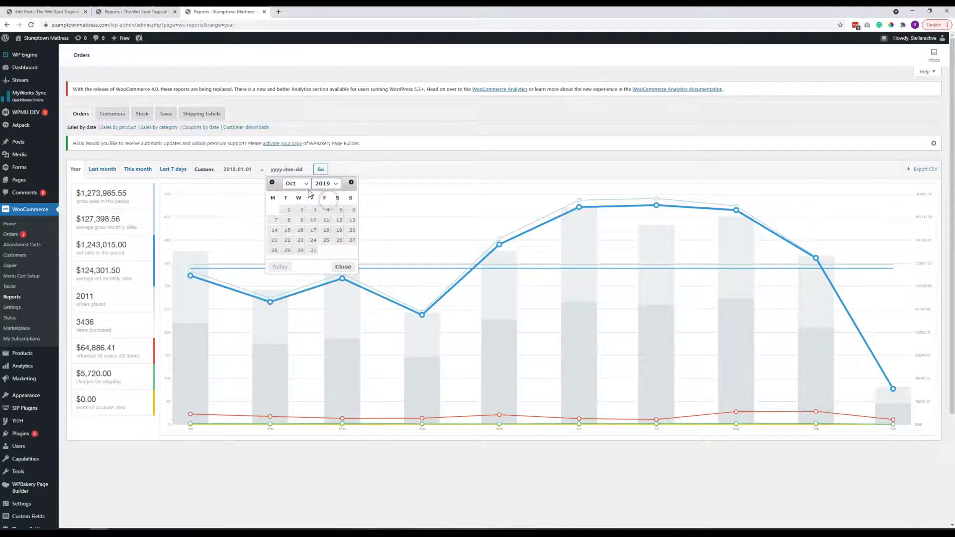
{"action": "left_click", "coordinate": [307, 186]}
{"action": "left_click", "coordinate": [300, 193]}
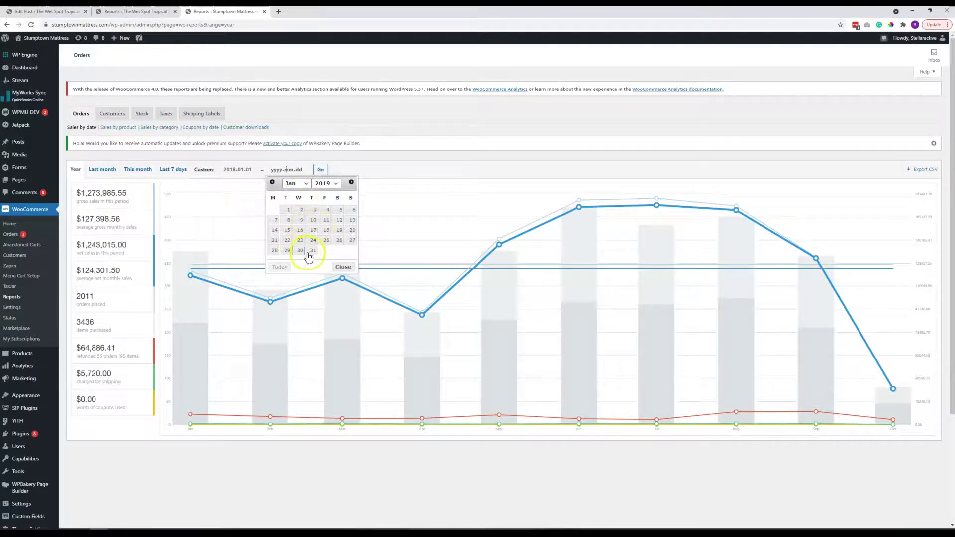
{"action": "left_click", "coordinate": [326, 184]}
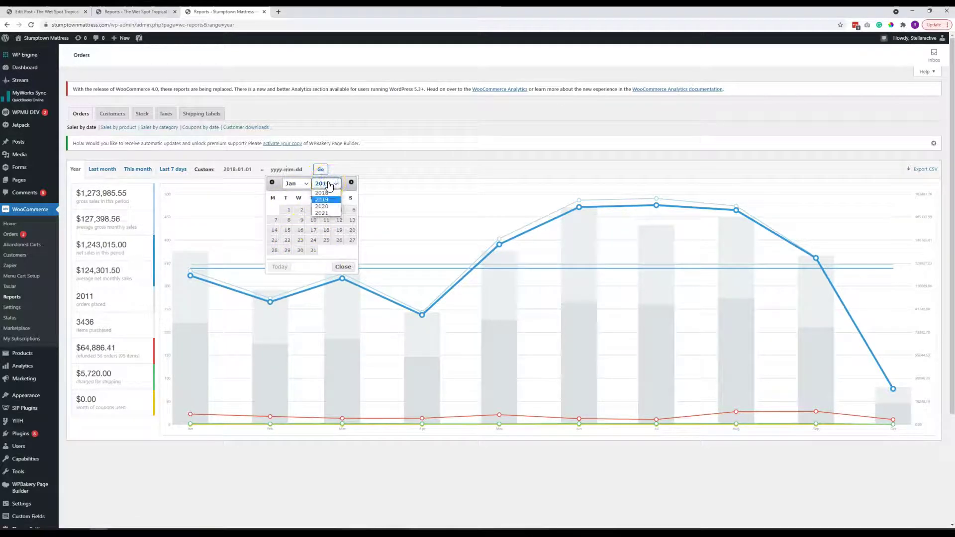
{"action": "left_click", "coordinate": [321, 213]}
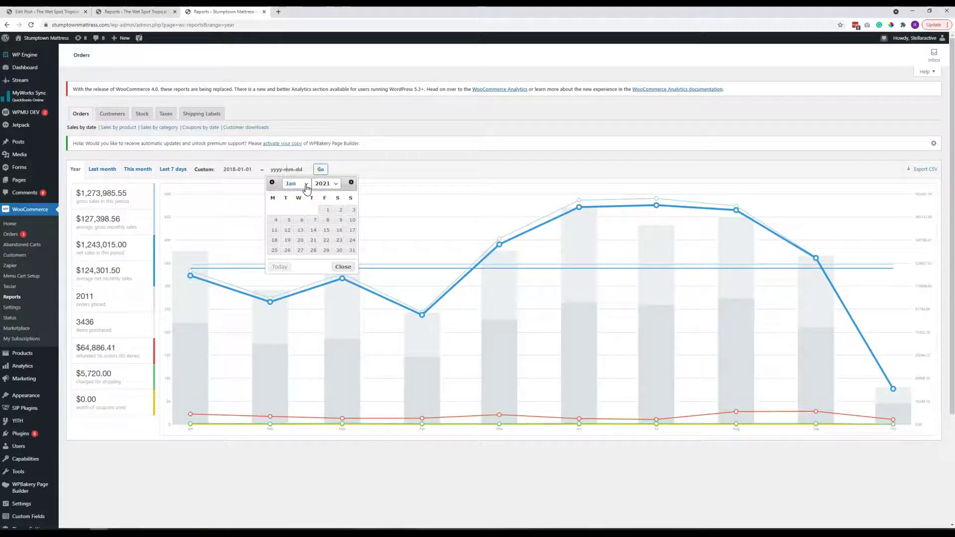
{"action": "left_click", "coordinate": [306, 186]}
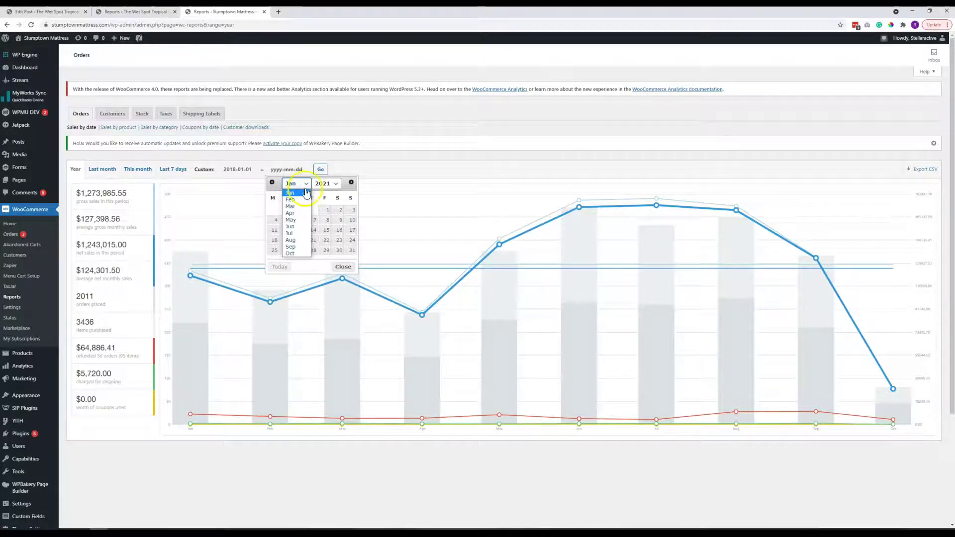
{"action": "left_click", "coordinate": [294, 253]}
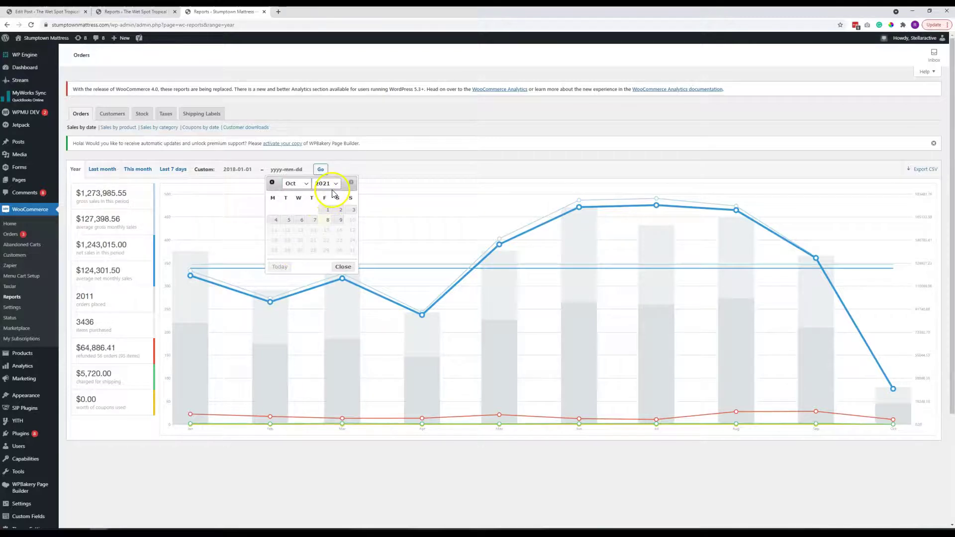
{"action": "left_click", "coordinate": [328, 220]}
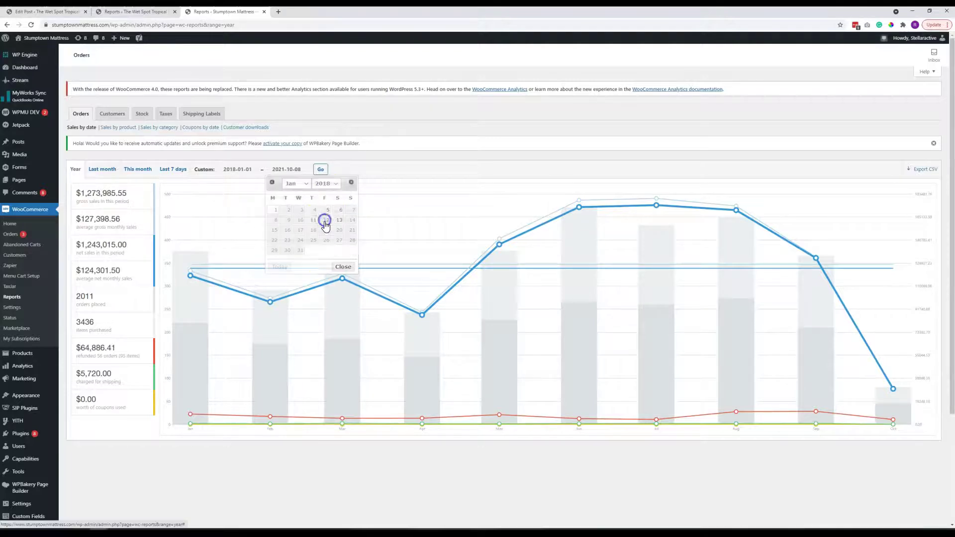
Step: Run the 2018-01-01 to 2021-10-08 report, then view Sales by product top sellers
{"action": "left_click", "coordinate": [321, 172]}
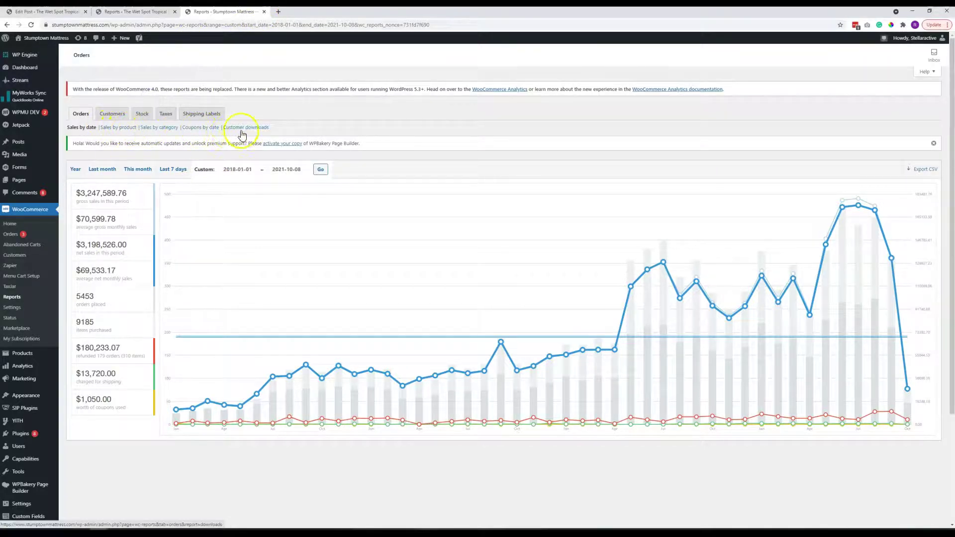
{"action": "left_click", "coordinate": [112, 128]}
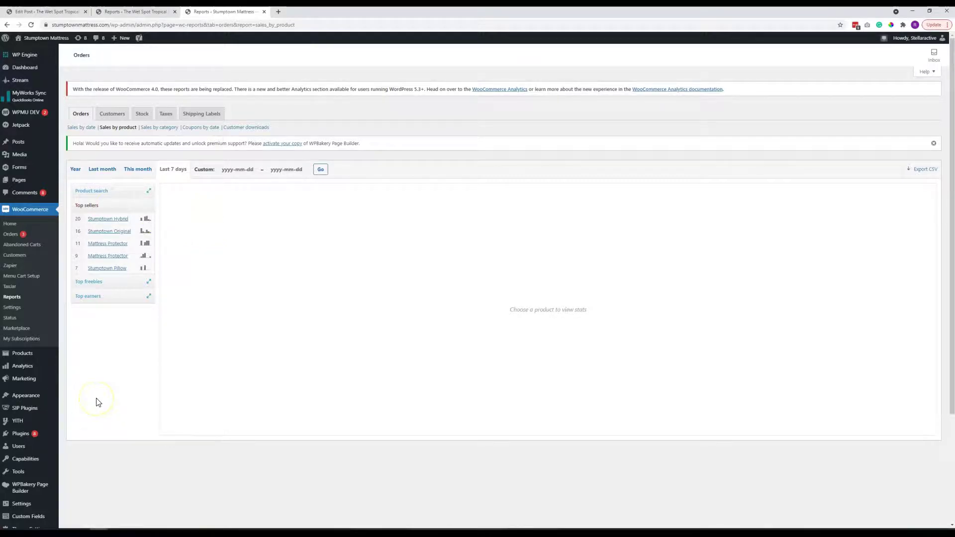
Step: Close the Stumptown reports and open the Wet Spot store's orders list
{"action": "left_click", "coordinate": [264, 11]}
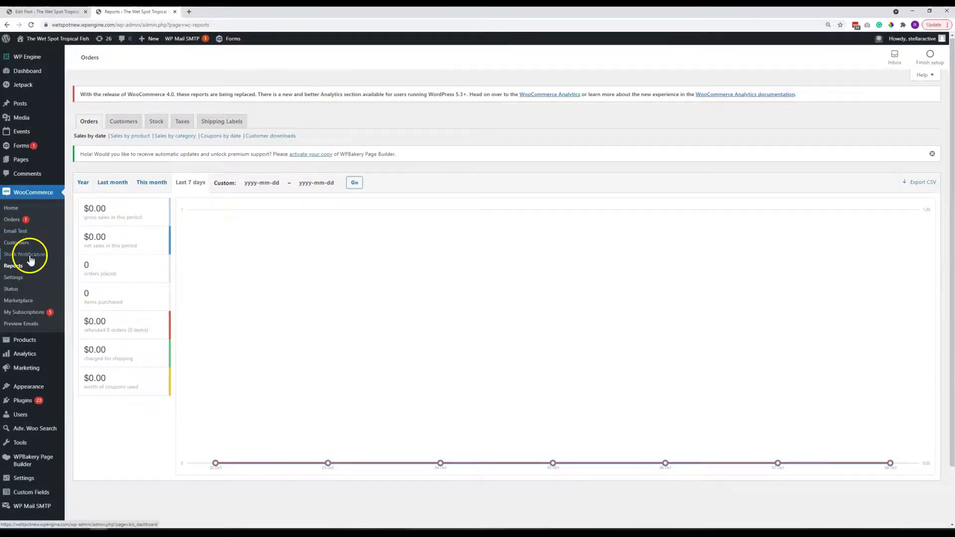
{"action": "scroll", "coordinate": [29, 256], "scroll_direction": "down", "scroll_amount": 1}
{"action": "mouse_move", "coordinate": [23, 282]}
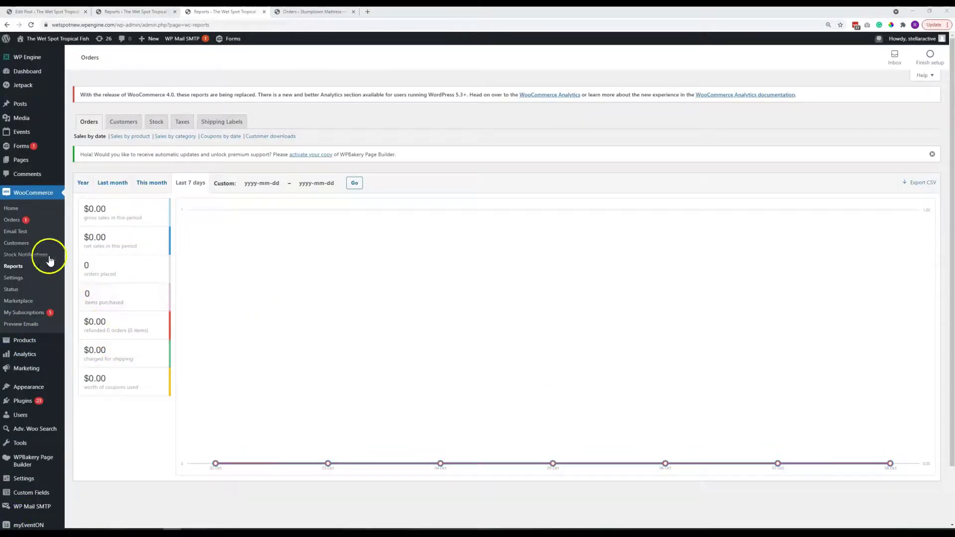
{"action": "left_click", "coordinate": [15, 222]}
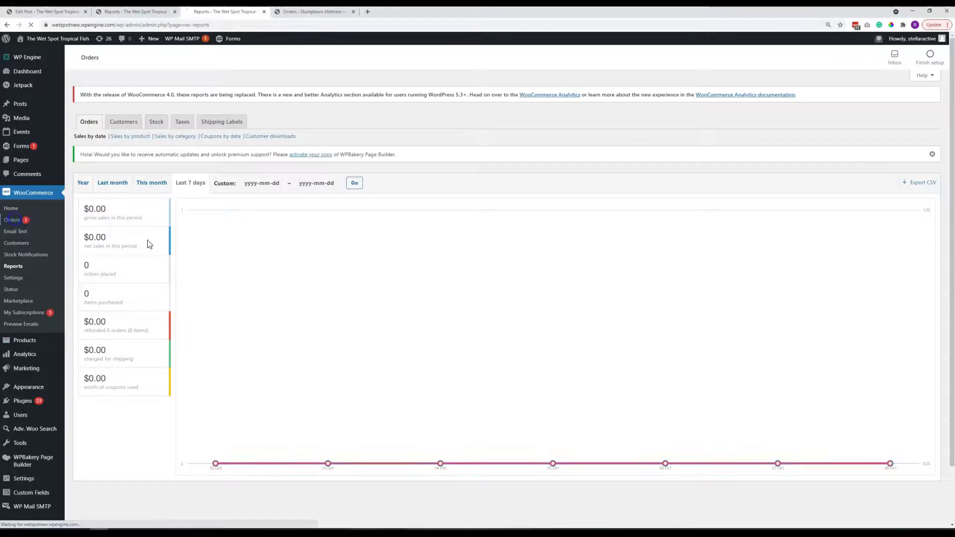
{"action": "left_click", "coordinate": [330, 265]}
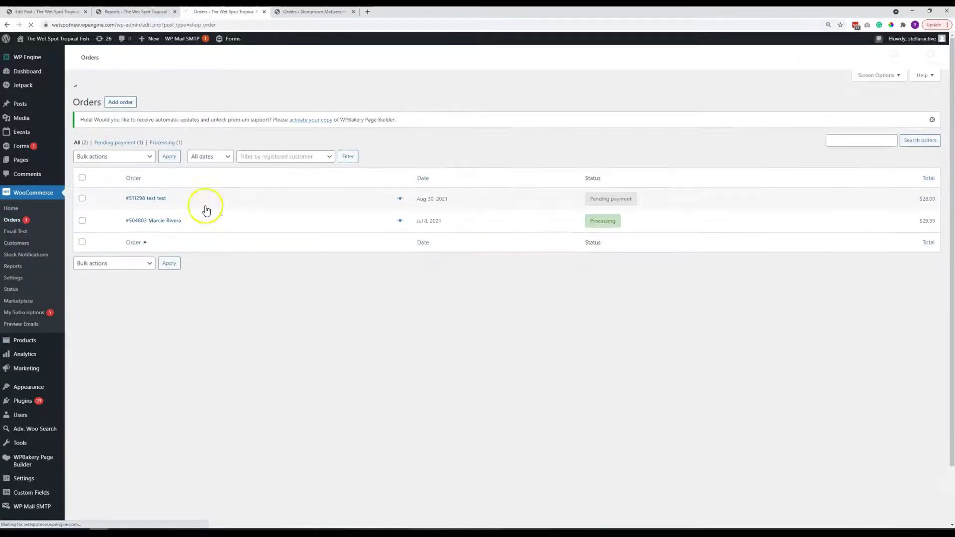
{"action": "left_click", "coordinate": [440, 269]}
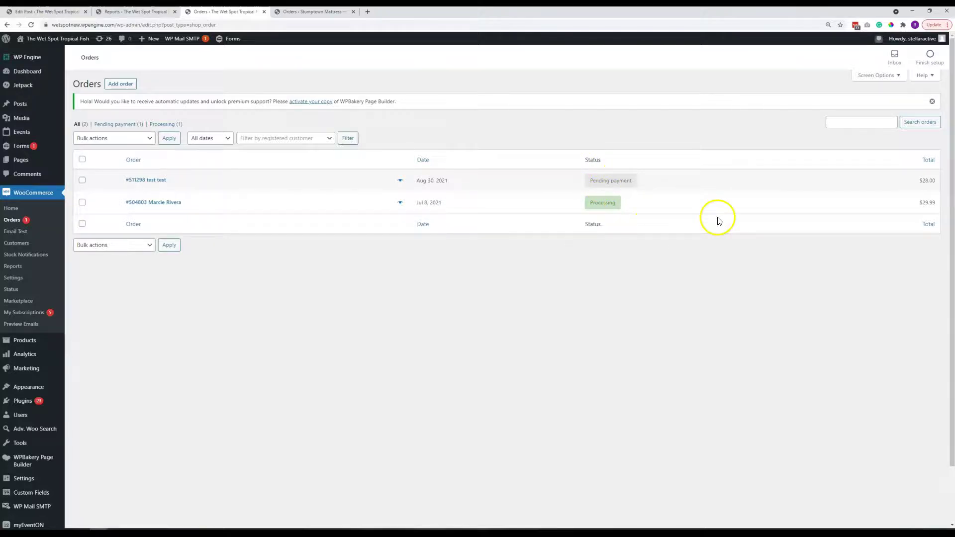
{"action": "mouse_move", "coordinate": [604, 204]}
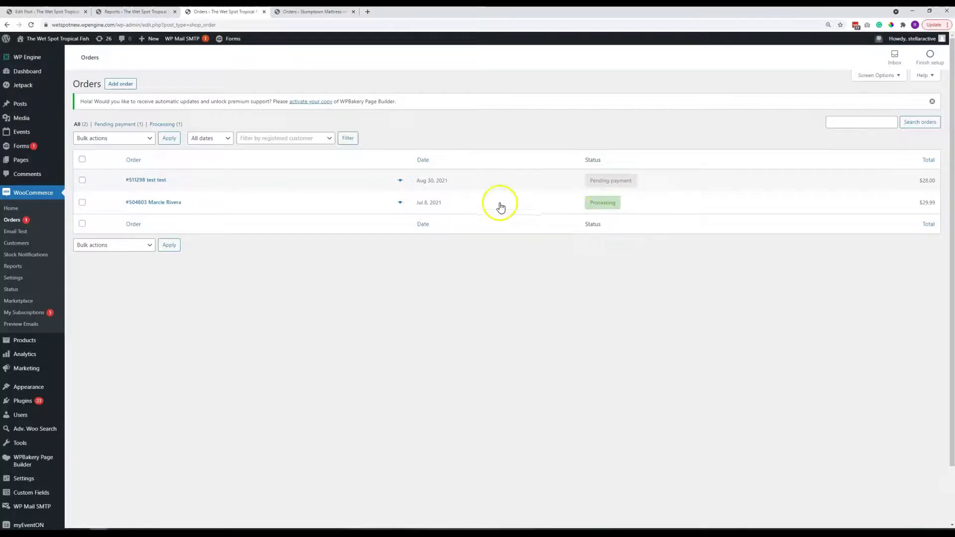
Step: Switch to the Stumptown Mattress orders list showing 5,335 orders
{"action": "left_click", "coordinate": [324, 12]}
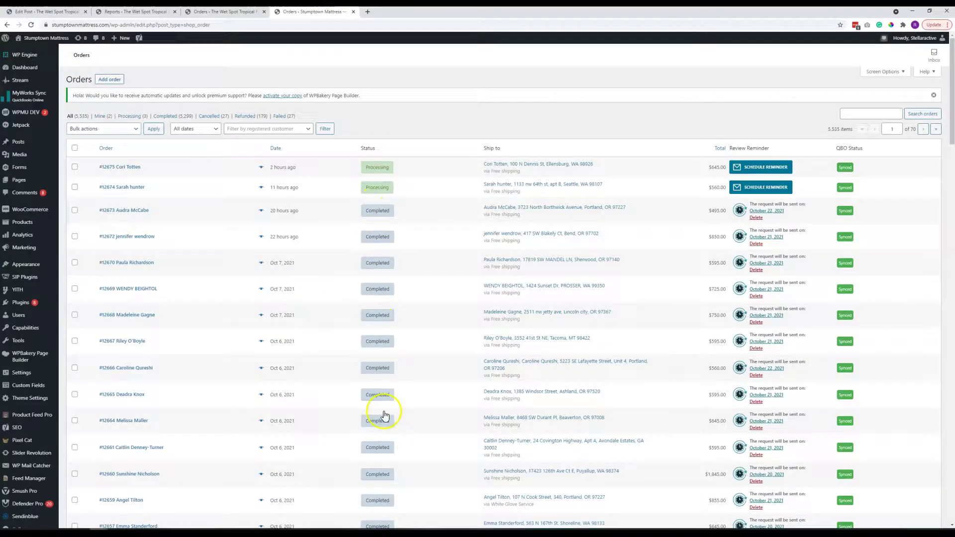
{"action": "scroll", "coordinate": [412, 413], "scroll_direction": "down", "scroll_amount": 3}
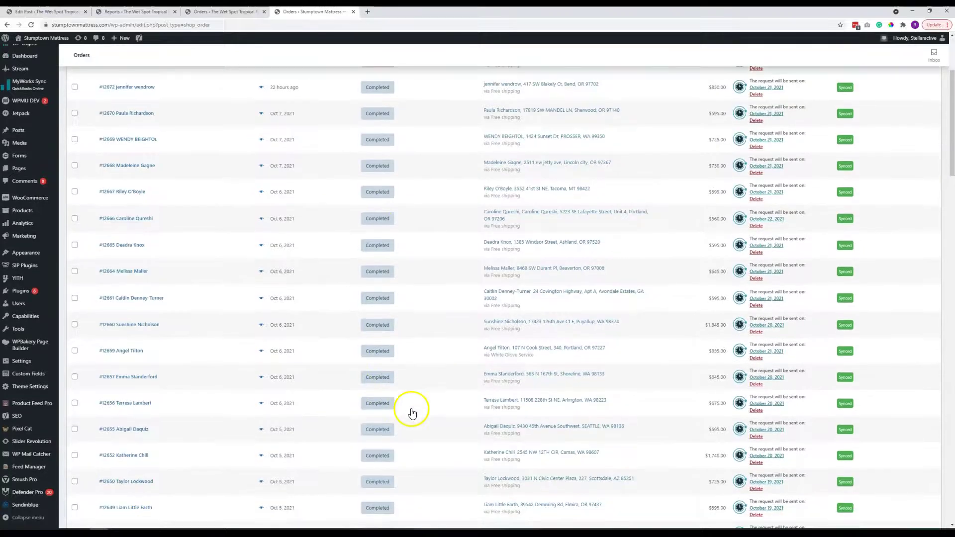
{"action": "scroll", "coordinate": [411, 413], "scroll_direction": "up", "scroll_amount": 3}
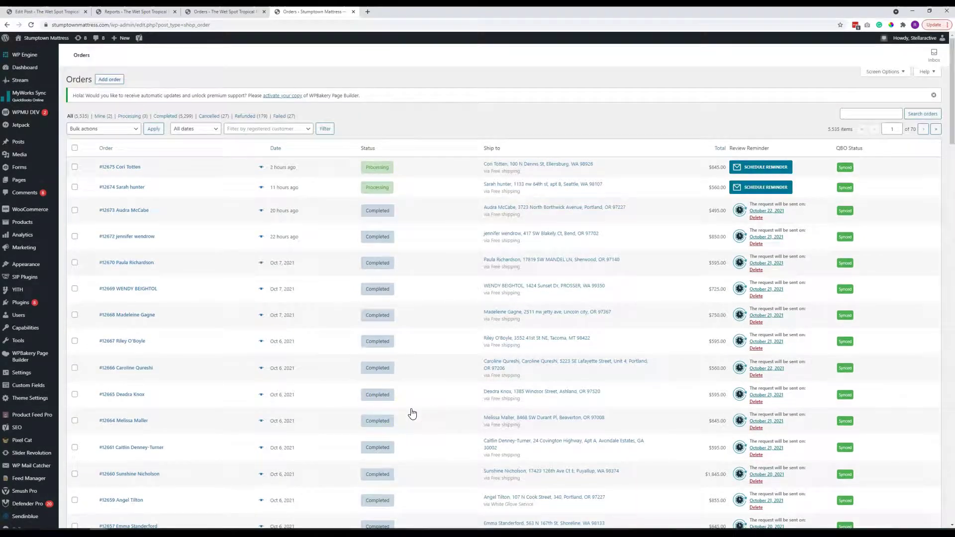
Step: Review the Wet Spot $29.99 processing order (UPS Next Day Air), then return to Orders
{"action": "left_click", "coordinate": [222, 13]}
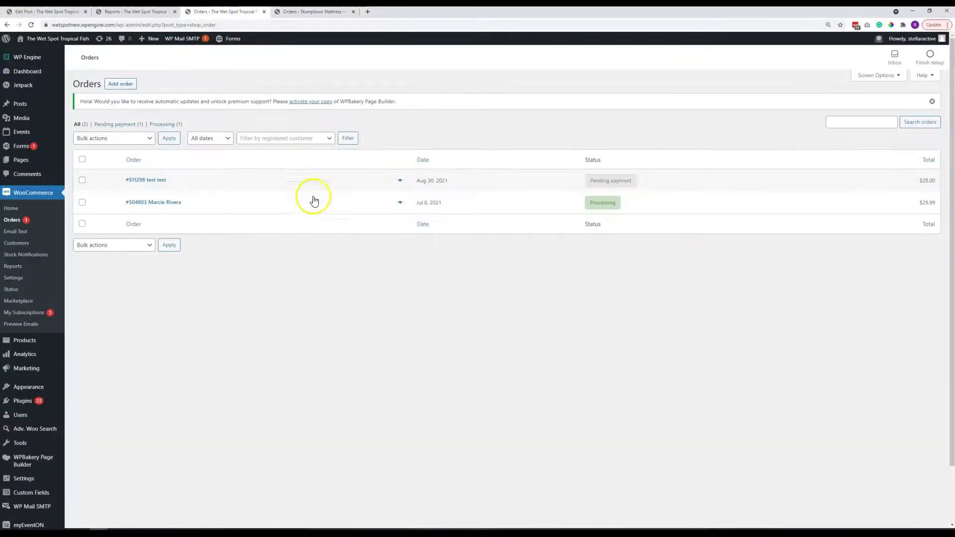
{"action": "left_click", "coordinate": [163, 202]}
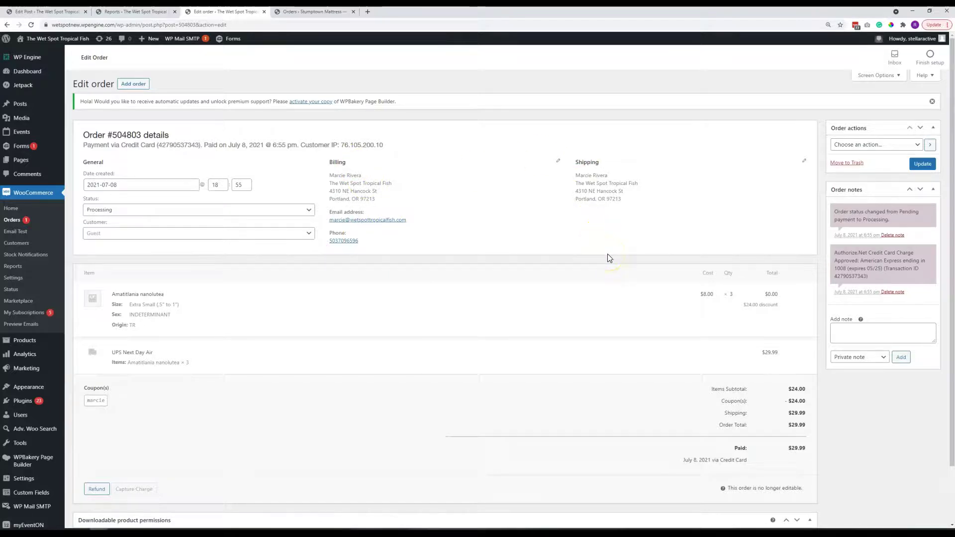
{"action": "scroll", "coordinate": [550, 275], "scroll_direction": "down", "scroll_amount": 2}
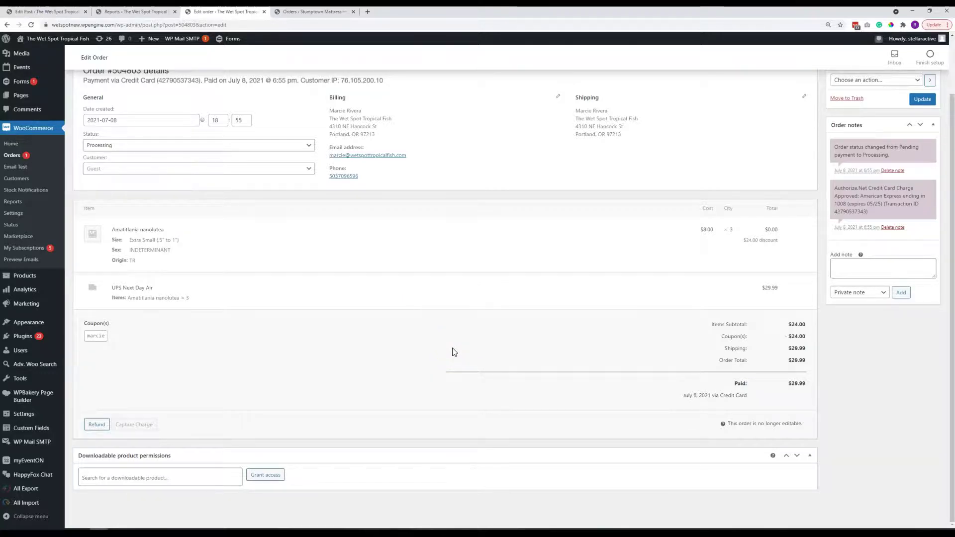
{"action": "left_click", "coordinate": [13, 156]}
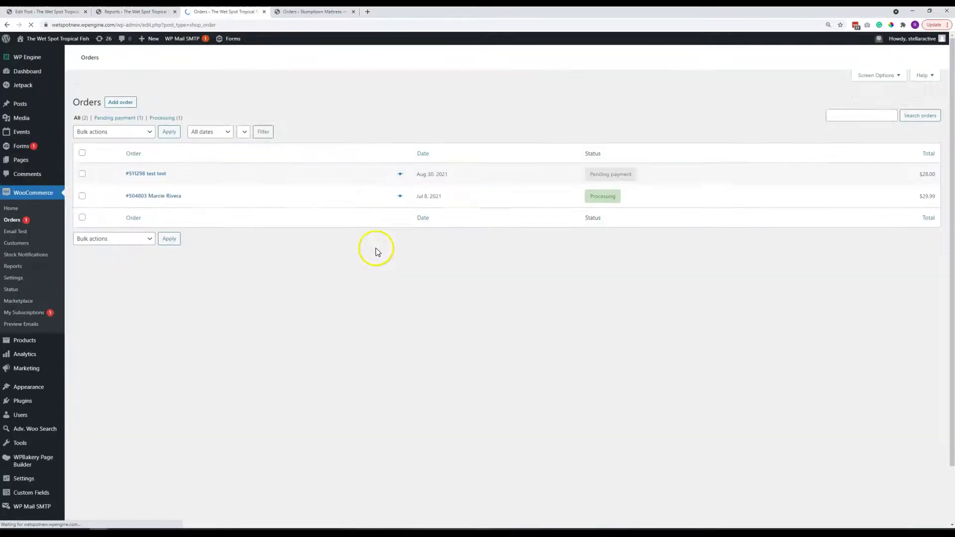
Step: Open pending-payment order #511298 and show its Add item(s) options for products, fees, shipping, tax
{"action": "left_click", "coordinate": [149, 179]}
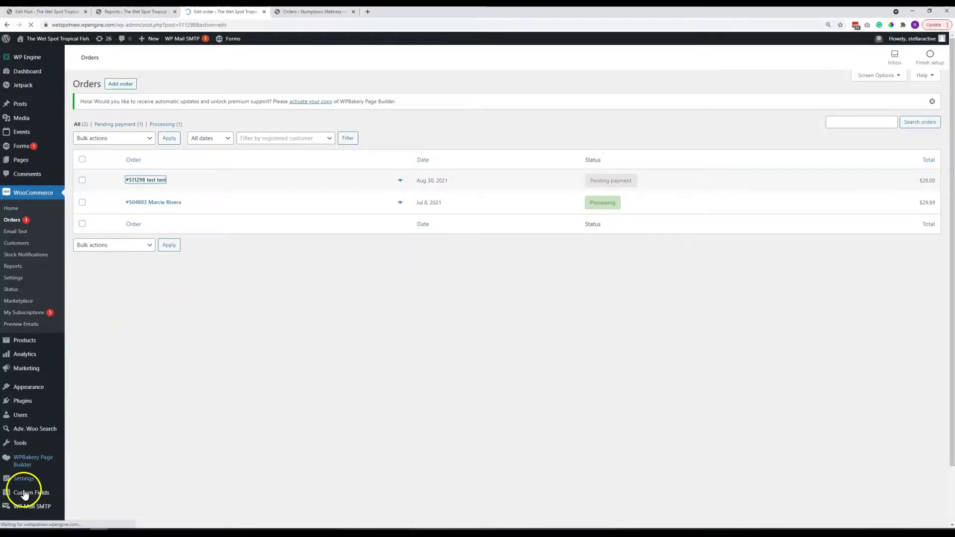
{"action": "scroll", "coordinate": [306, 352], "scroll_direction": "down", "scroll_amount": 3}
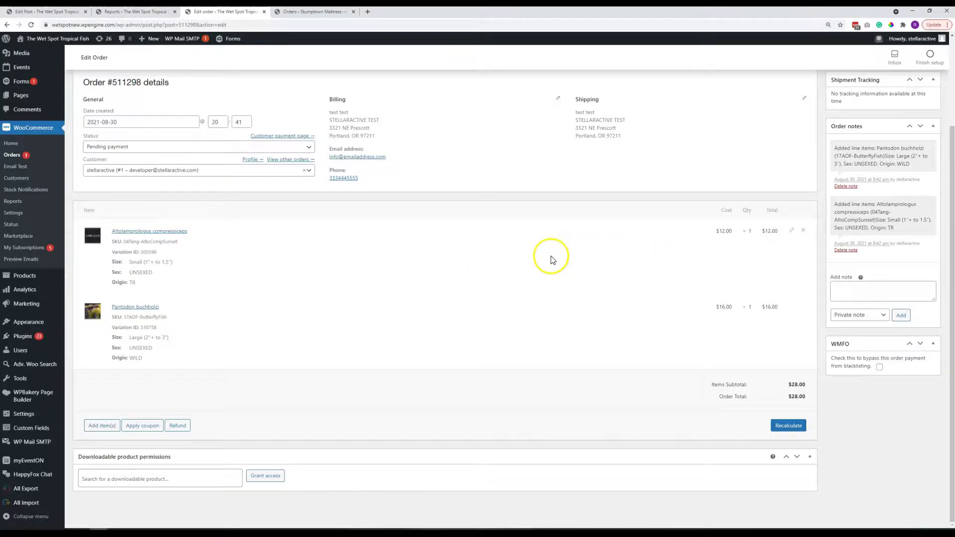
{"action": "left_click", "coordinate": [98, 426]}
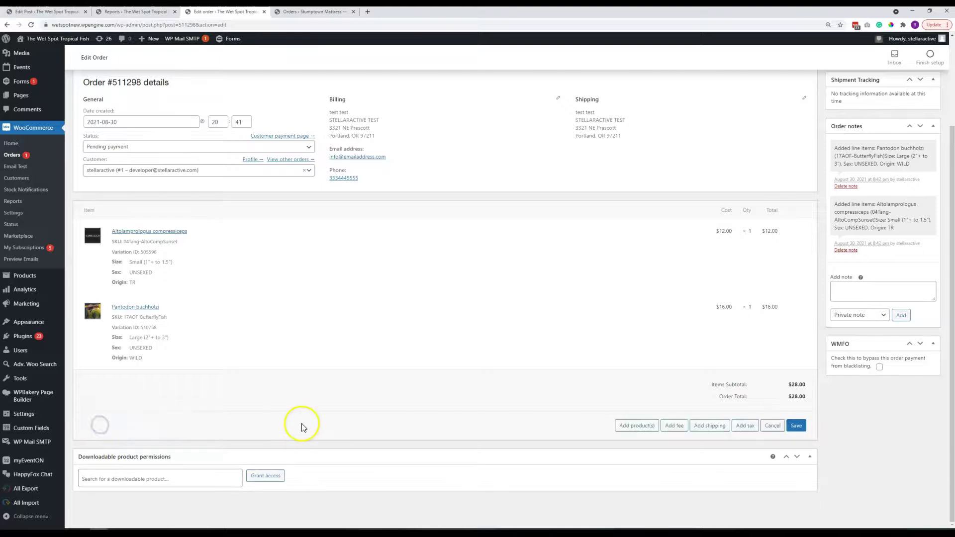
{"action": "left_click", "coordinate": [640, 426]}
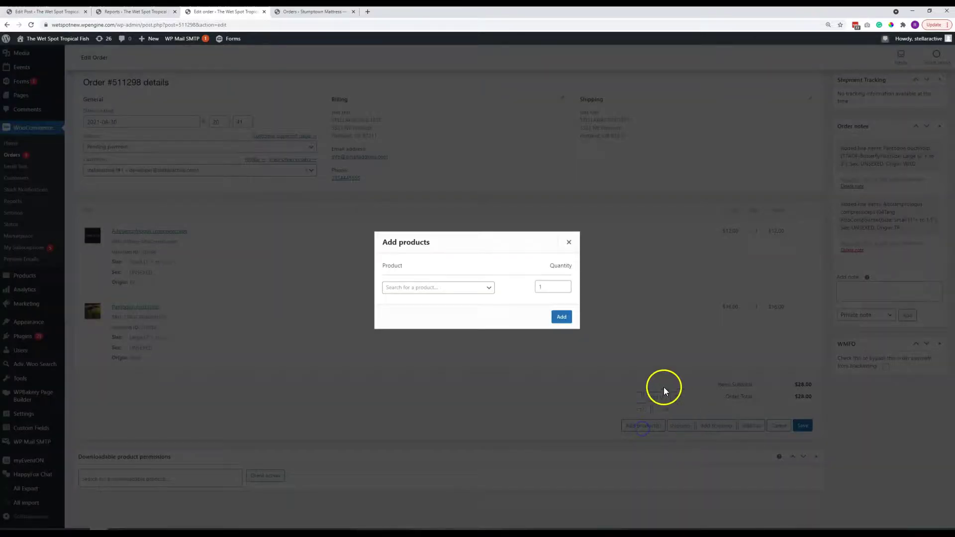
{"action": "left_click", "coordinate": [490, 285]}
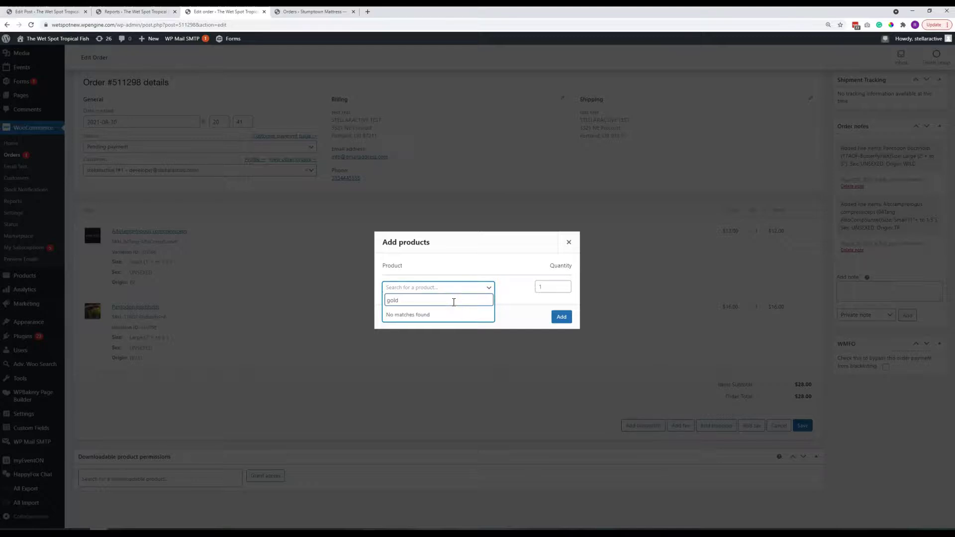
{"action": "left_click_drag", "start_coordinate": [379, 298], "coordinate": [416, 301]}
{"action": "type", "text": "angel"}
{"action": "left_click", "coordinate": [482, 290]}
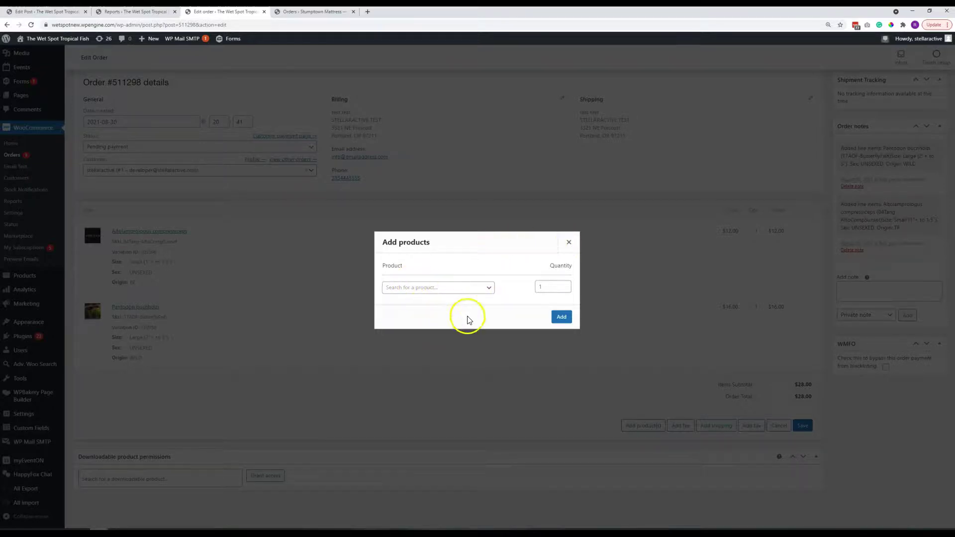
{"action": "left_click", "coordinate": [568, 242]}
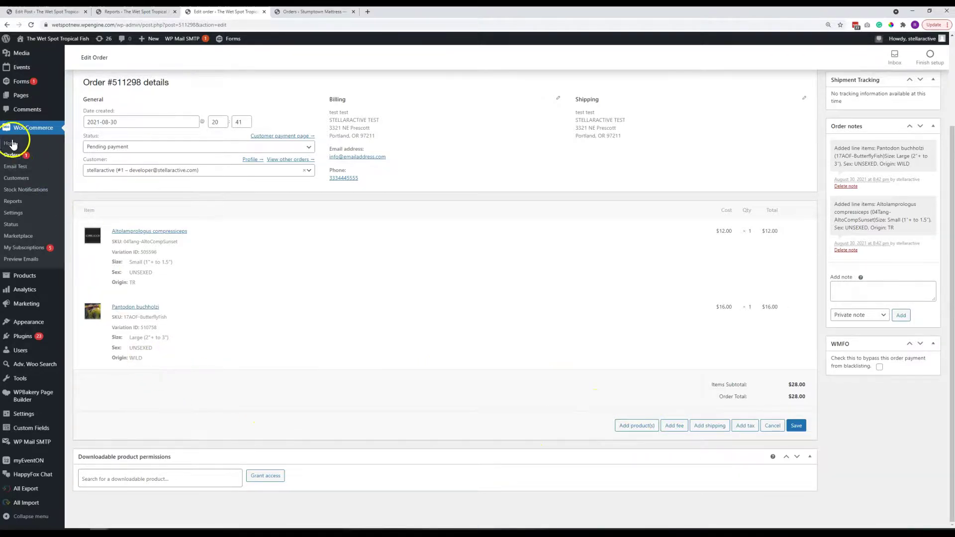
Step: Visit the Customers page, then return to the Wet Spot orders list with its two orders
{"action": "left_click", "coordinate": [16, 183]}
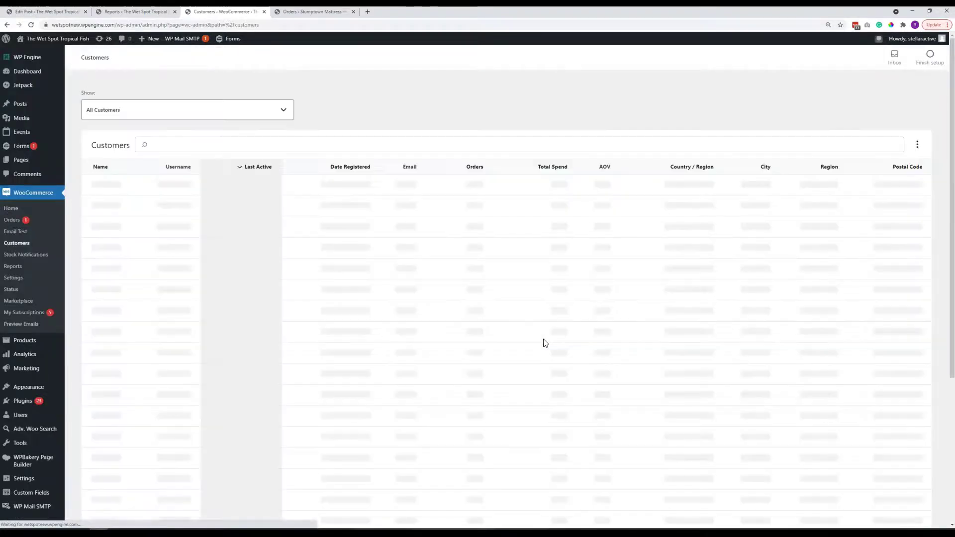
{"action": "left_click", "coordinate": [537, 345]}
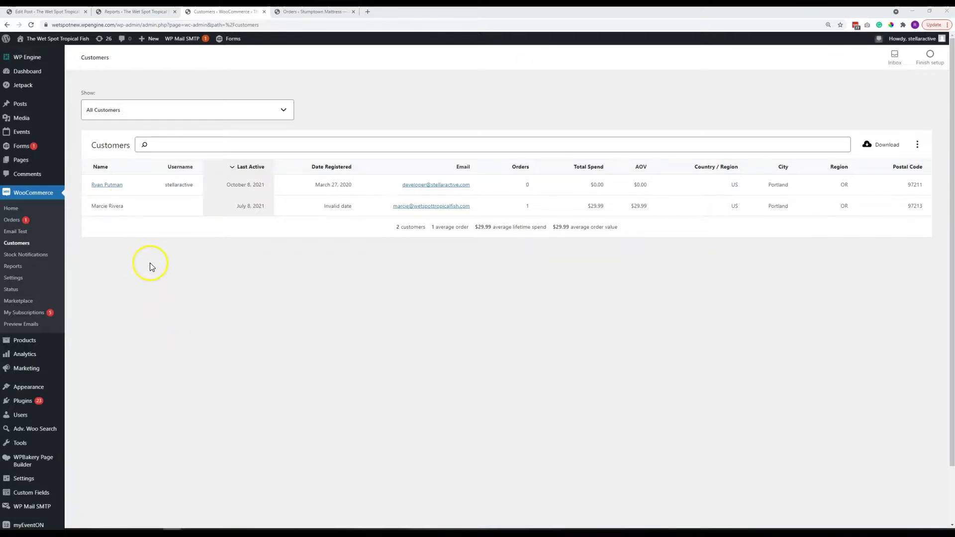
{"action": "left_click", "coordinate": [12, 220]}
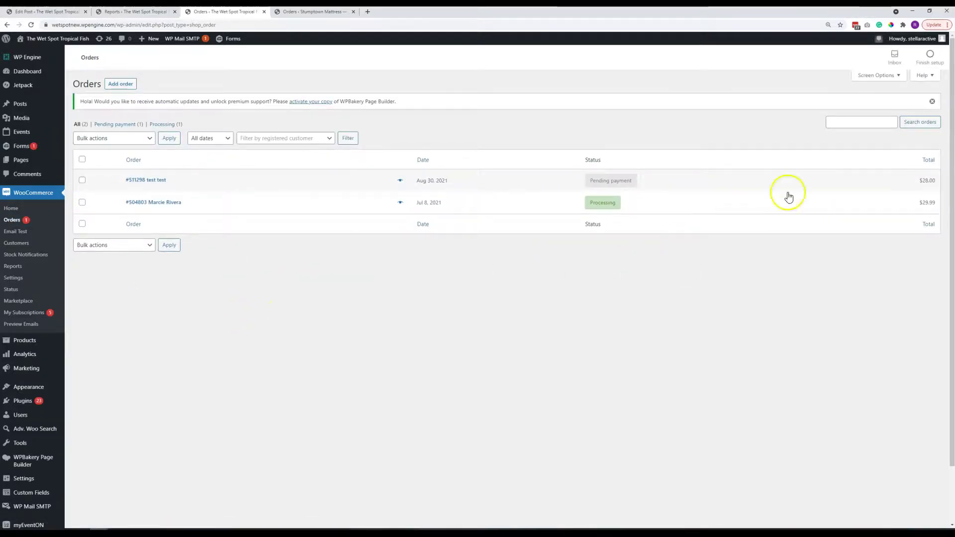
Step: Move between the Wet Spot and Stumptown Mattress orders lists, scrolling through the Stumptown orders
{"action": "left_click", "coordinate": [867, 118]}
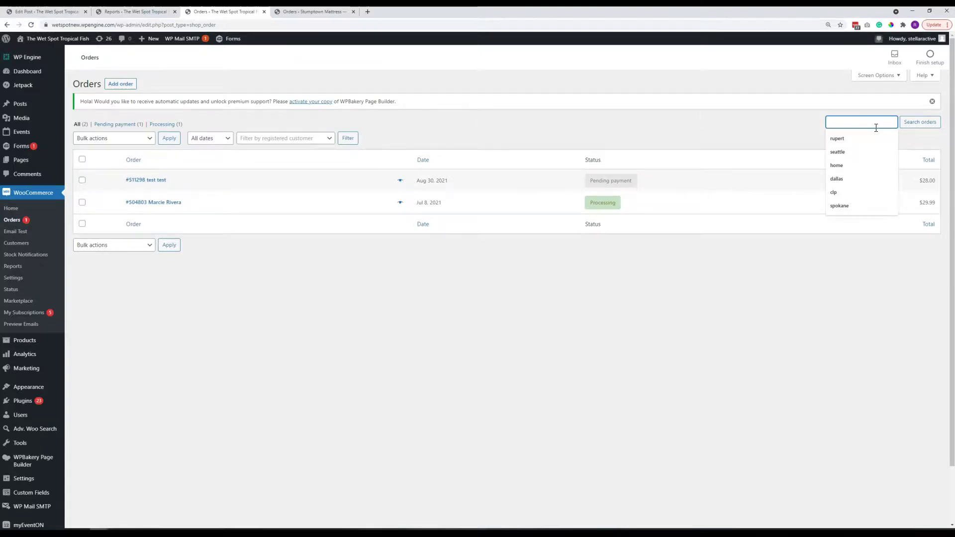
{"action": "left_click", "coordinate": [319, 12]}
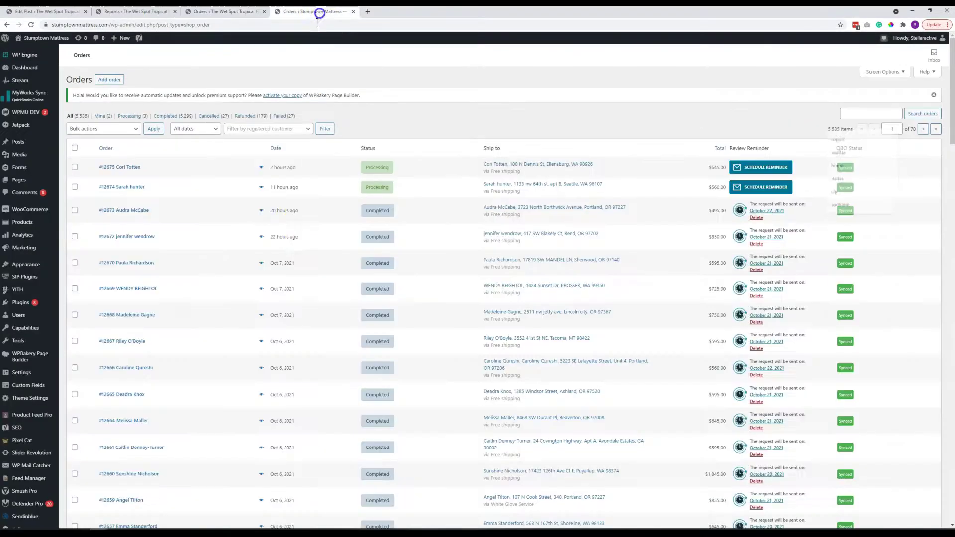
{"action": "scroll", "coordinate": [305, 248], "scroll_direction": "down", "scroll_amount": 20}
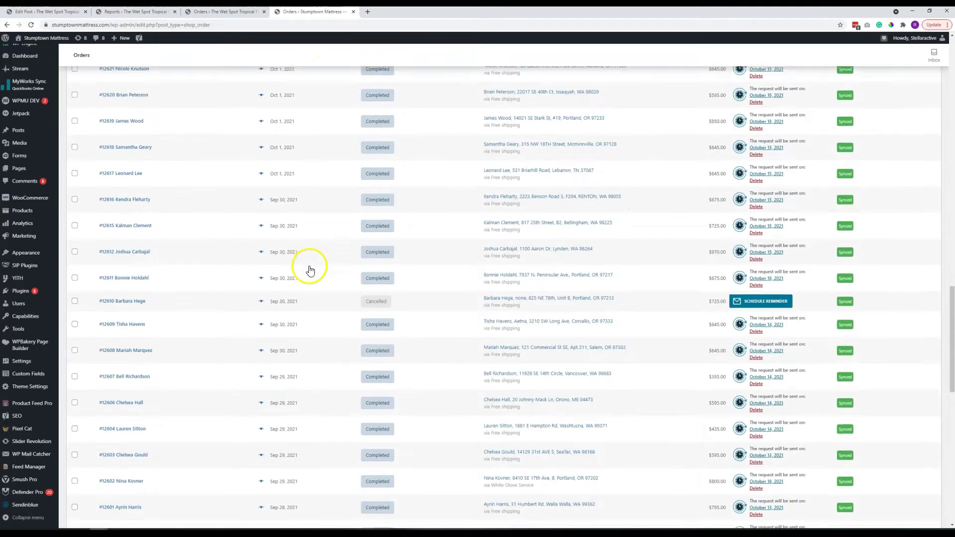
{"action": "scroll", "coordinate": [311, 273], "scroll_direction": "down", "scroll_amount": 10}
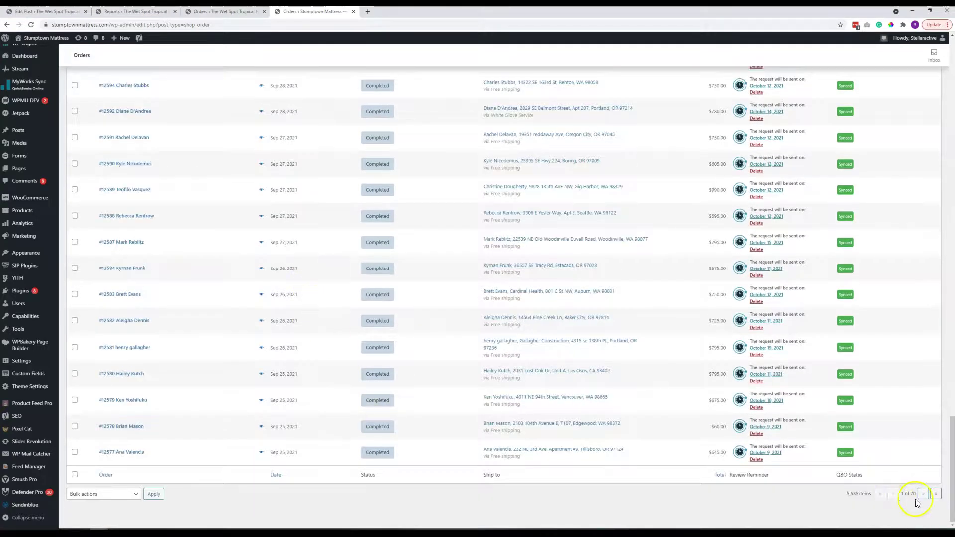
{"action": "left_click", "coordinate": [226, 12]}
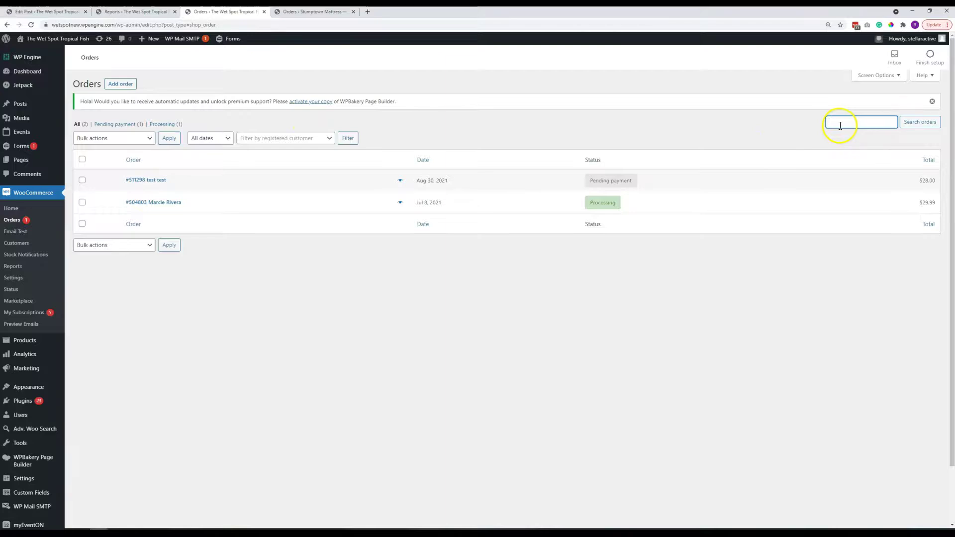
{"action": "left_click", "coordinate": [318, 11]}
{"action": "scroll", "coordinate": [738, 164], "scroll_direction": "up", "scroll_amount": 10}
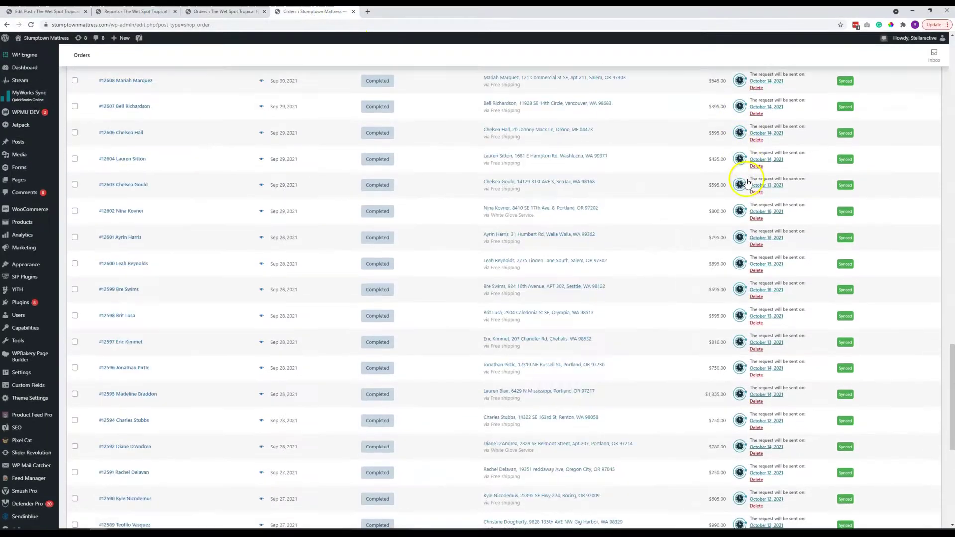
{"action": "scroll", "coordinate": [749, 186], "scroll_direction": "up", "scroll_amount": 15}
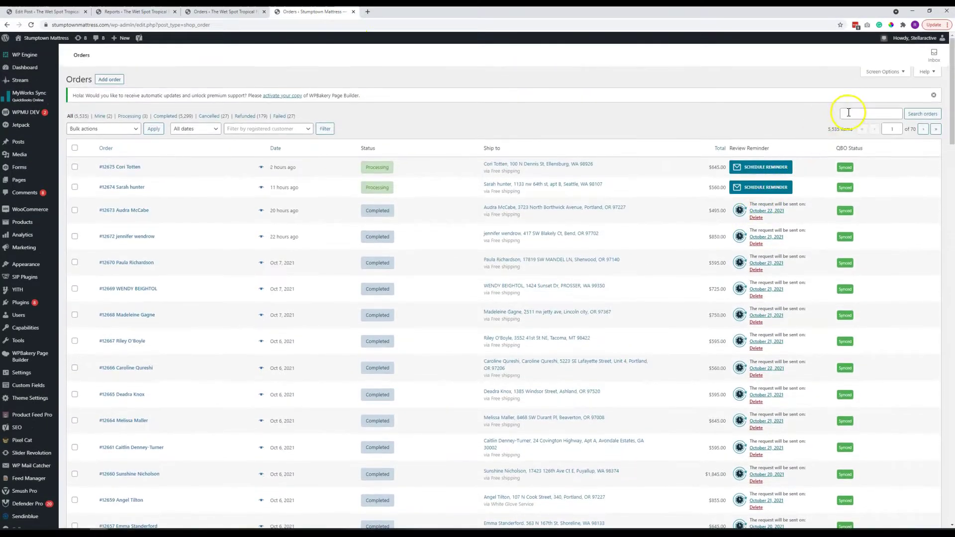
Step: Search Stumptown Mattress orders for the suggested customer's name, then return to Wet Spot orders
{"action": "left_click", "coordinate": [852, 114]}
{"action": "type", "text": "rupert"}
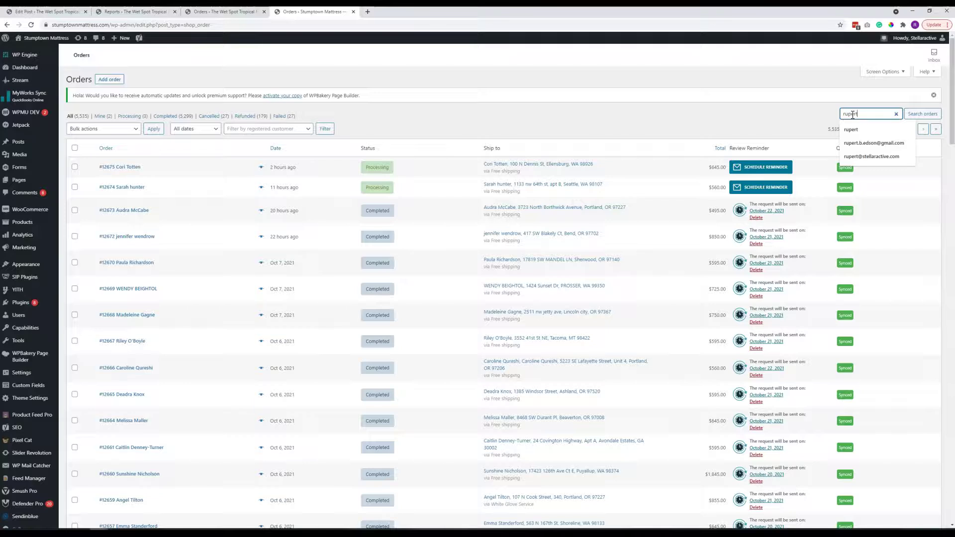
{"action": "left_click", "coordinate": [924, 115]}
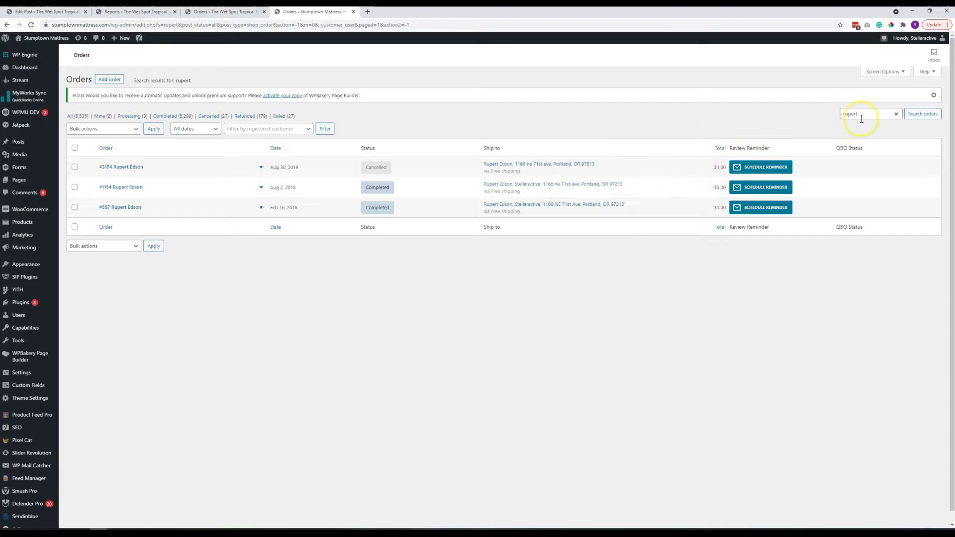
{"action": "left_click", "coordinate": [252, 14]}
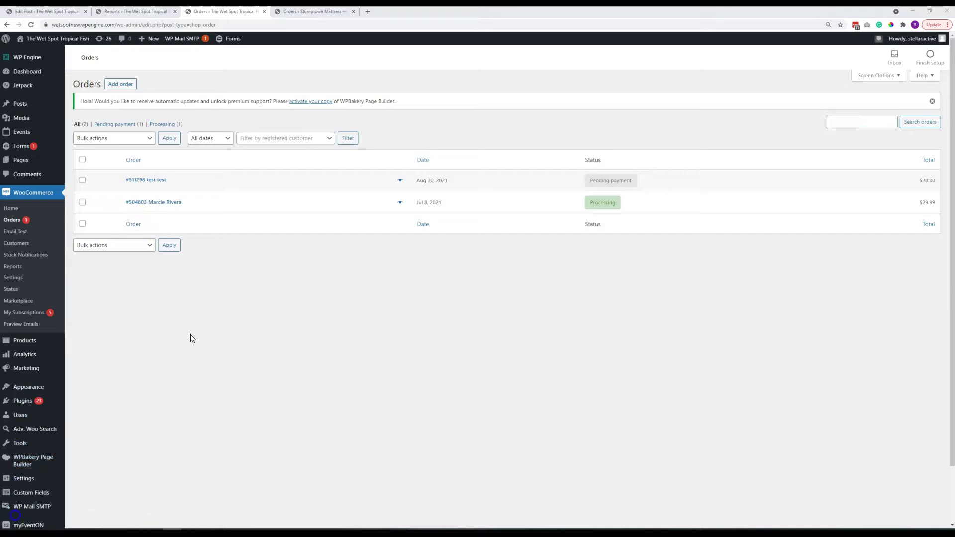
Step: Open Products > All Products, scroll the 2,849 fish items, and reload the list from the top
{"action": "left_click", "coordinate": [24, 343]}
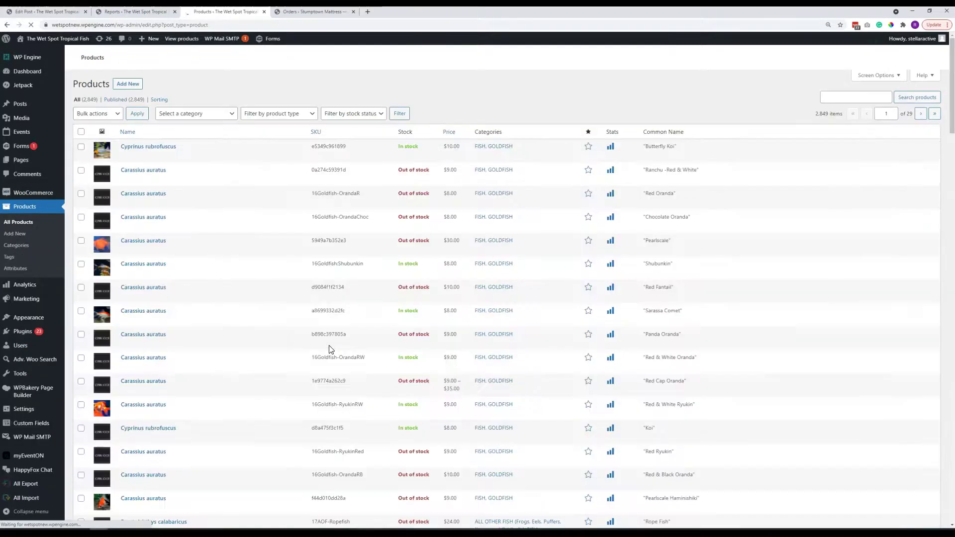
{"action": "left_click", "coordinate": [336, 296]}
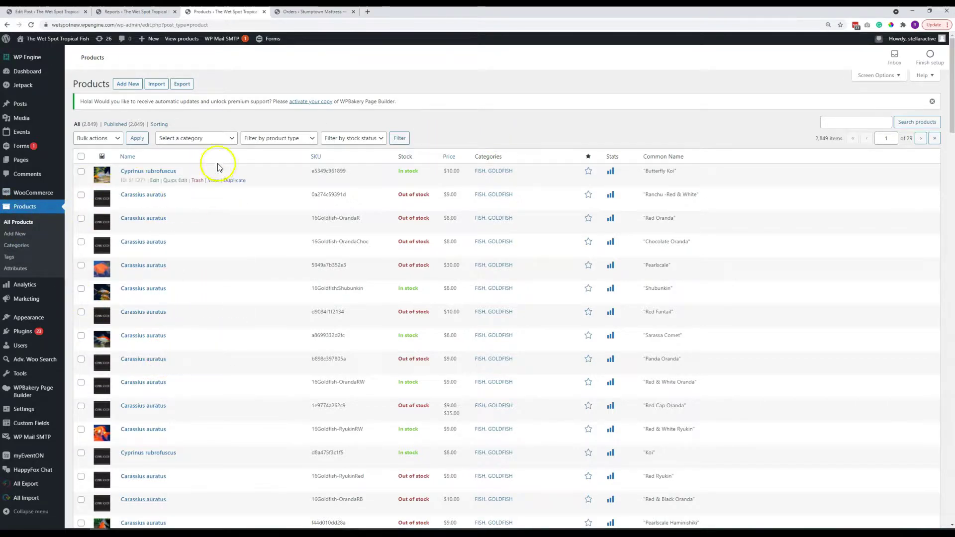
{"action": "scroll", "coordinate": [235, 330], "scroll_direction": "down", "scroll_amount": 5}
{"action": "scroll", "coordinate": [235, 343], "scroll_direction": "down", "scroll_amount": 20}
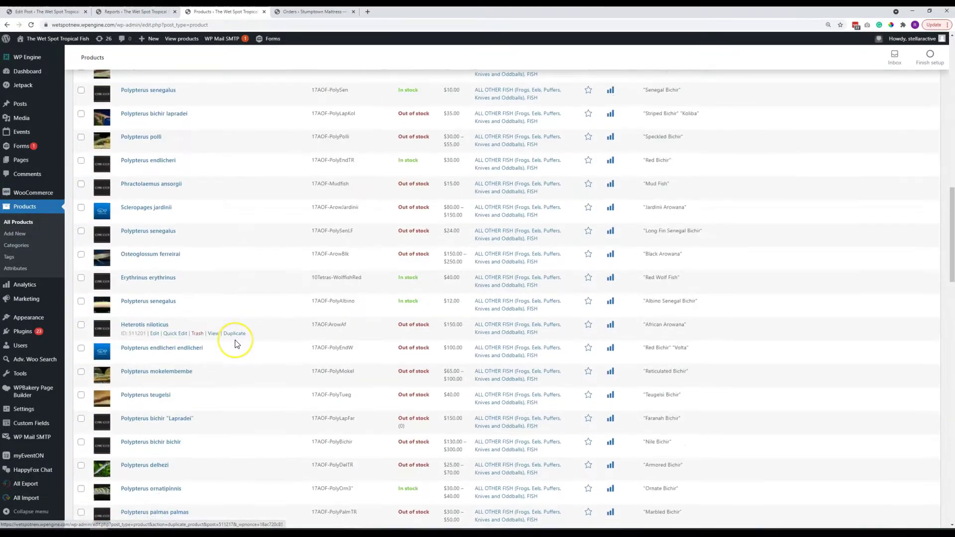
{"action": "scroll", "coordinate": [236, 343], "scroll_direction": "down", "scroll_amount": 8}
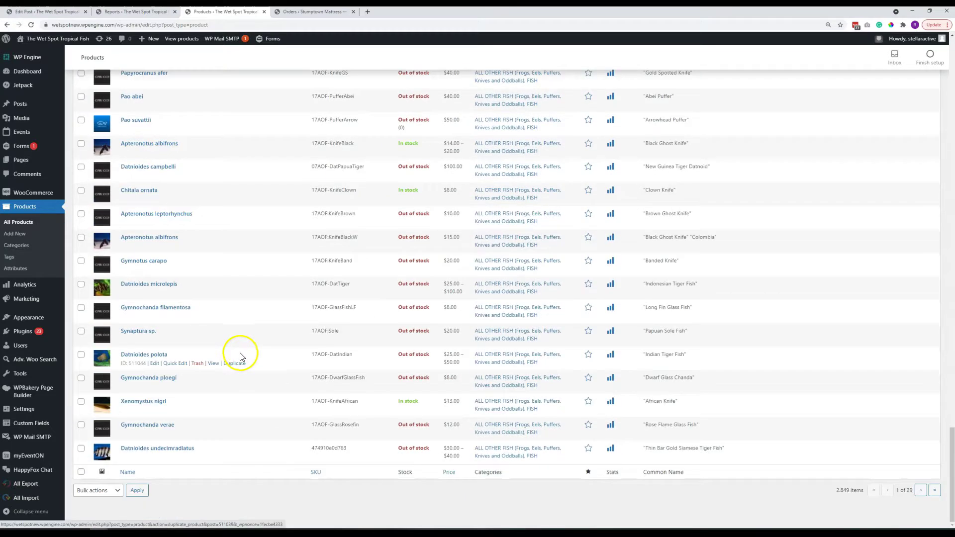
{"action": "left_click", "coordinate": [934, 489]}
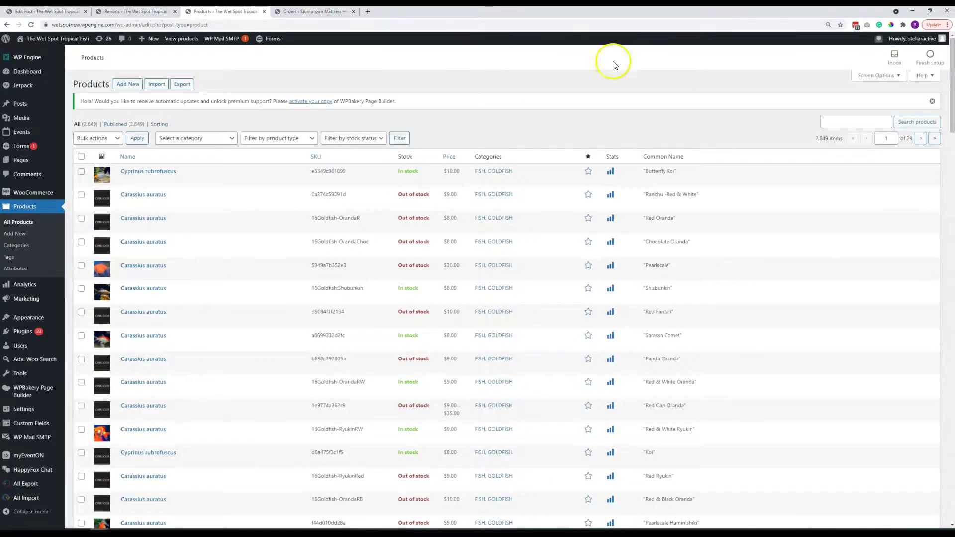
{"action": "left_click", "coordinate": [888, 76]}
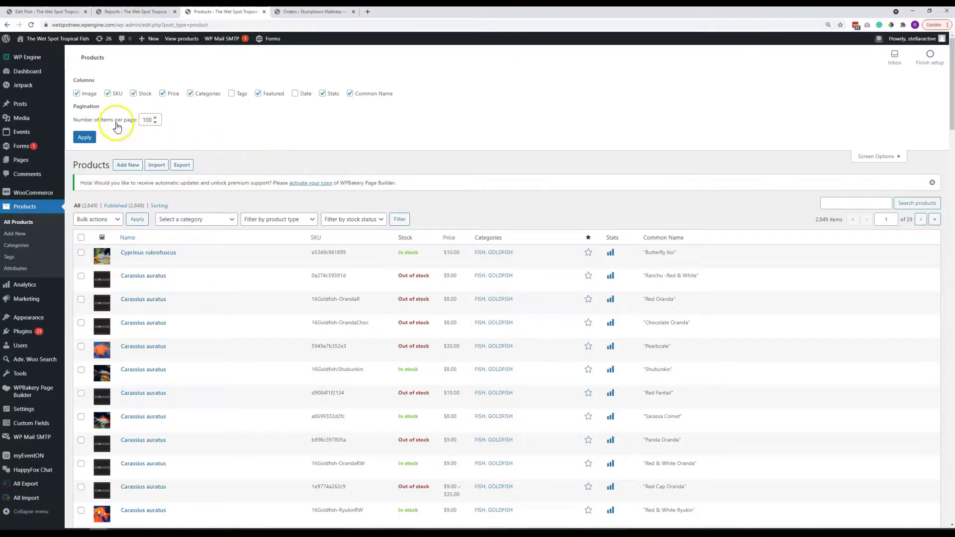
{"action": "scroll", "coordinate": [285, 161], "scroll_direction": "down", "scroll_amount": 1}
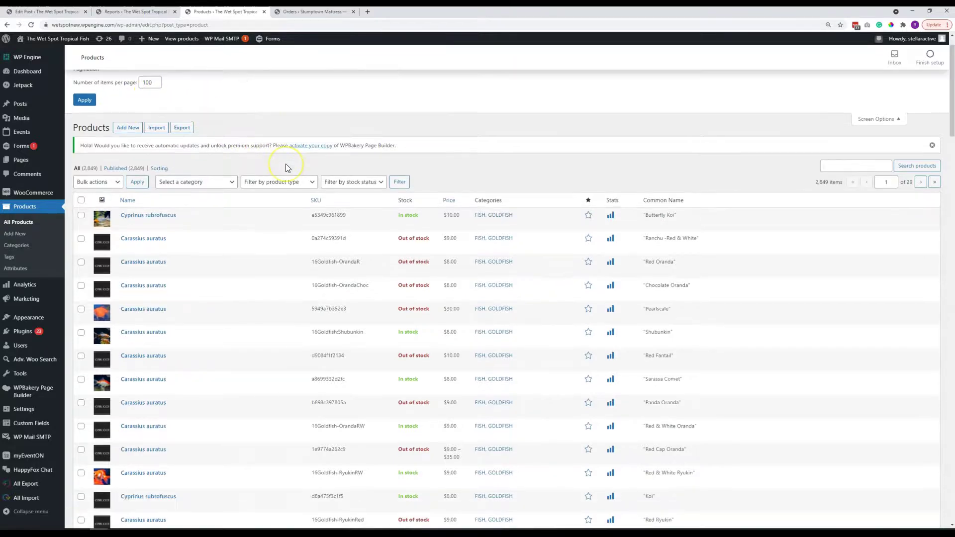
{"action": "scroll", "coordinate": [285, 162], "scroll_direction": "up", "scroll_amount": 1}
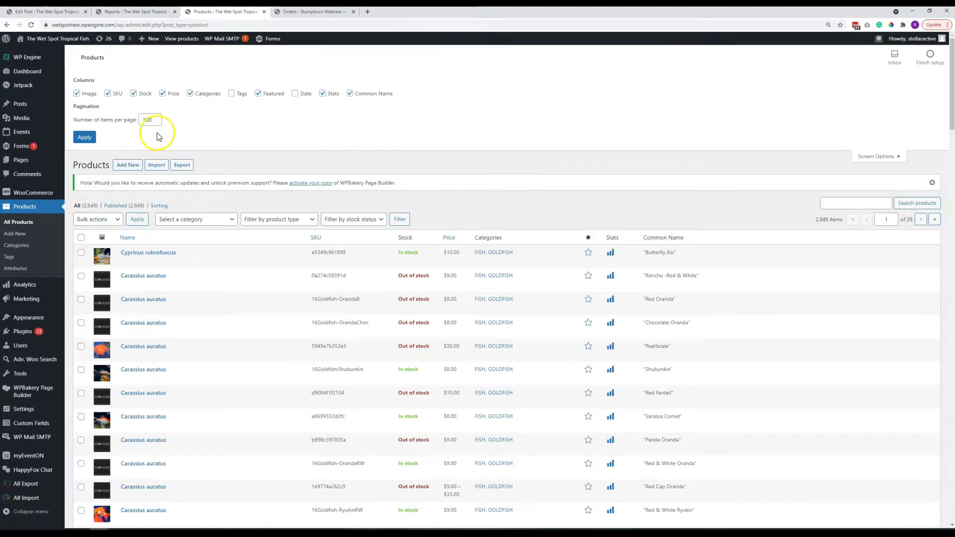
{"action": "left_click", "coordinate": [77, 93]}
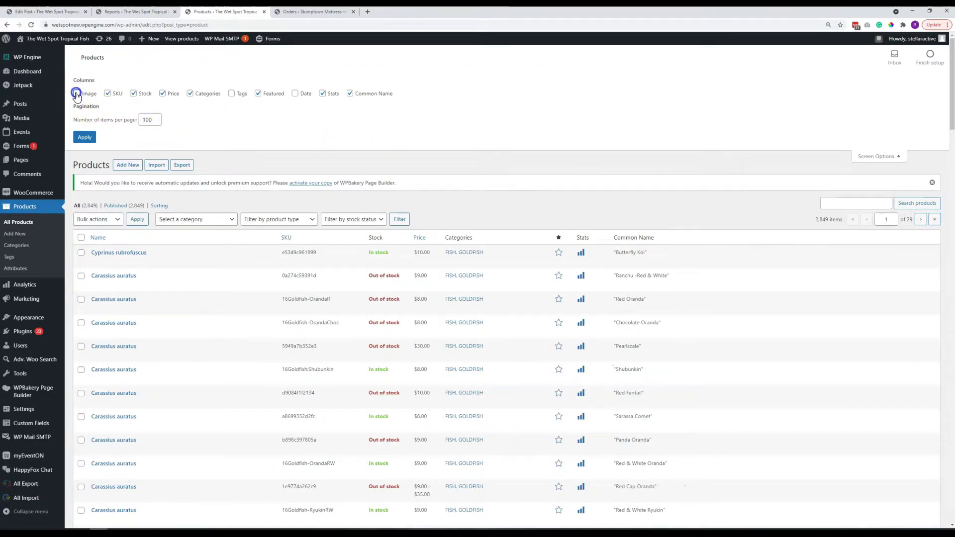
{"action": "left_click", "coordinate": [76, 93]}
{"action": "left_click", "coordinate": [107, 93]}
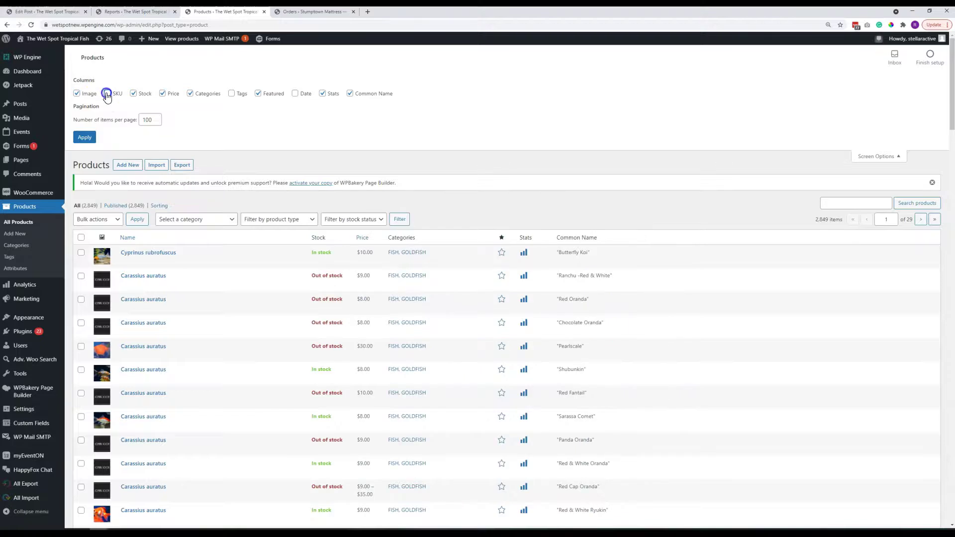
{"action": "left_click", "coordinate": [107, 94]}
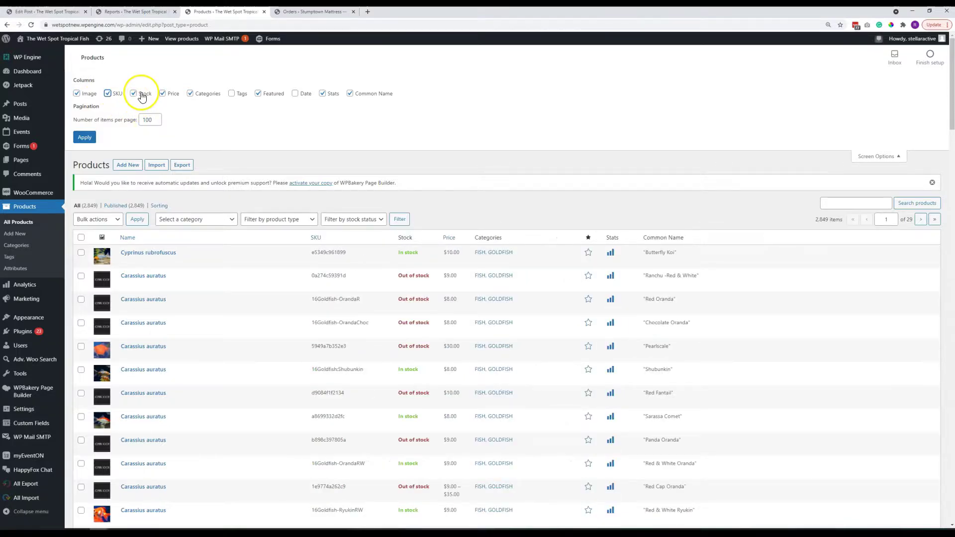
{"action": "left_click", "coordinate": [257, 94]}
{"action": "left_click", "coordinate": [257, 94]}
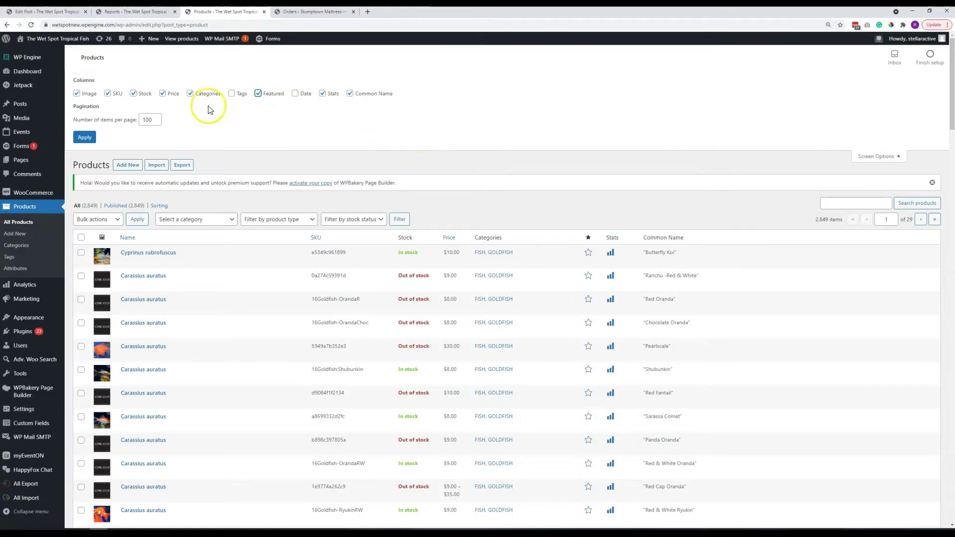
{"action": "left_click", "coordinate": [878, 156]}
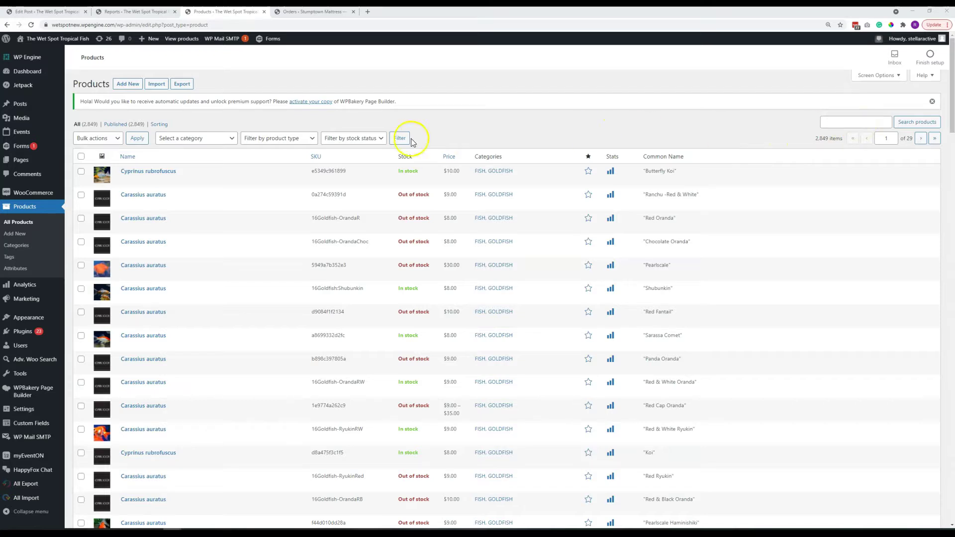
Step: Filter products by the LAKE MALAWI "PEACOCKS" category and review the 52 Aulonocara items
{"action": "left_click", "coordinate": [231, 143]}
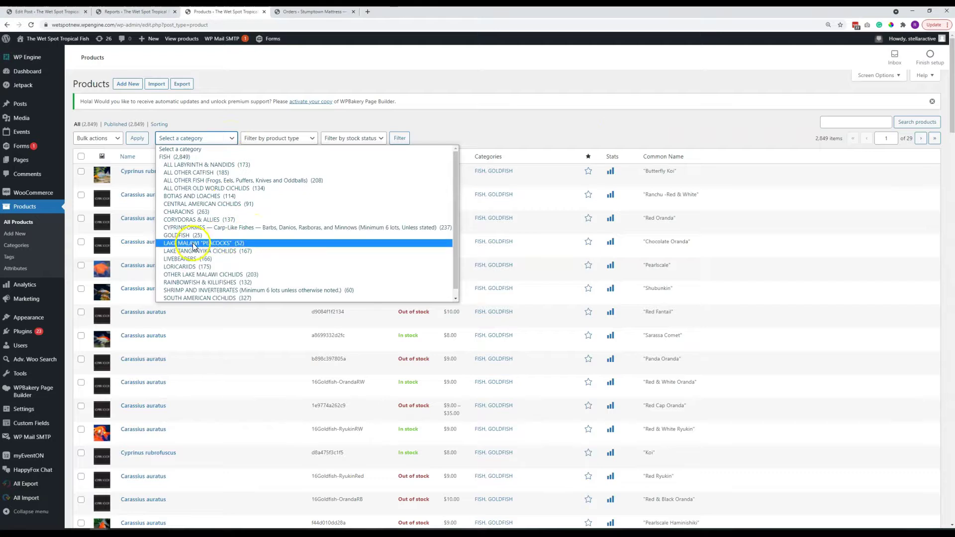
{"action": "left_click", "coordinate": [213, 245]}
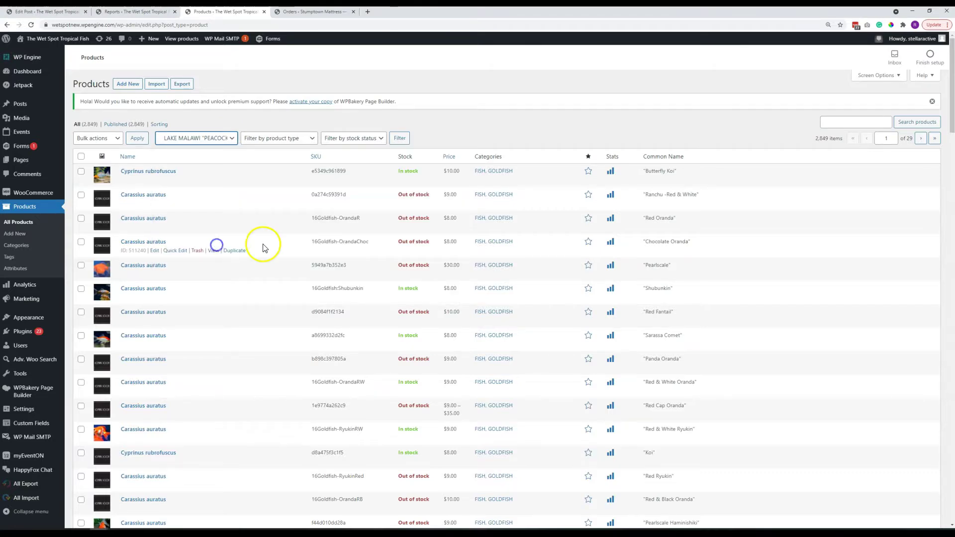
{"action": "left_click", "coordinate": [399, 138]}
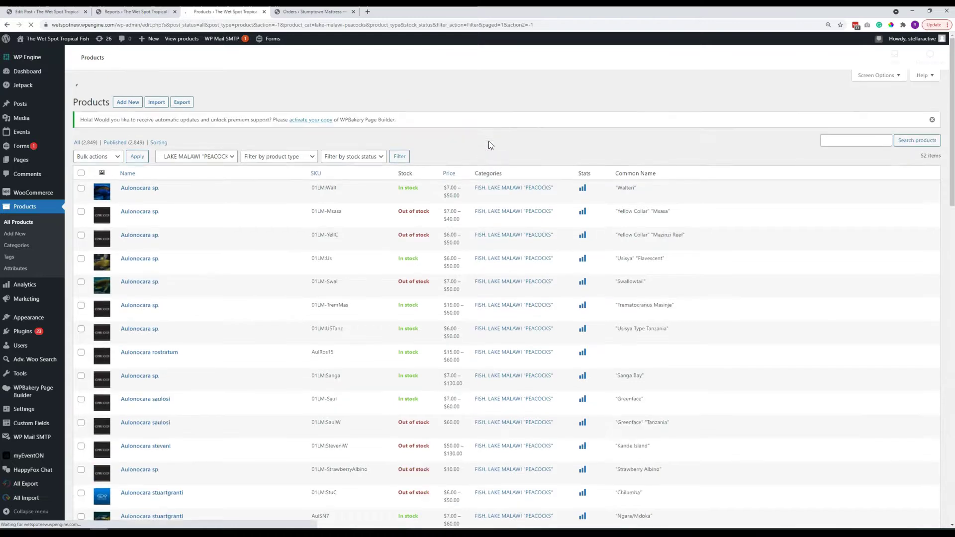
{"action": "scroll", "coordinate": [490, 145], "scroll_direction": "down", "scroll_amount": 5}
{"action": "scroll", "coordinate": [489, 144], "scroll_direction": "down", "scroll_amount": 10}
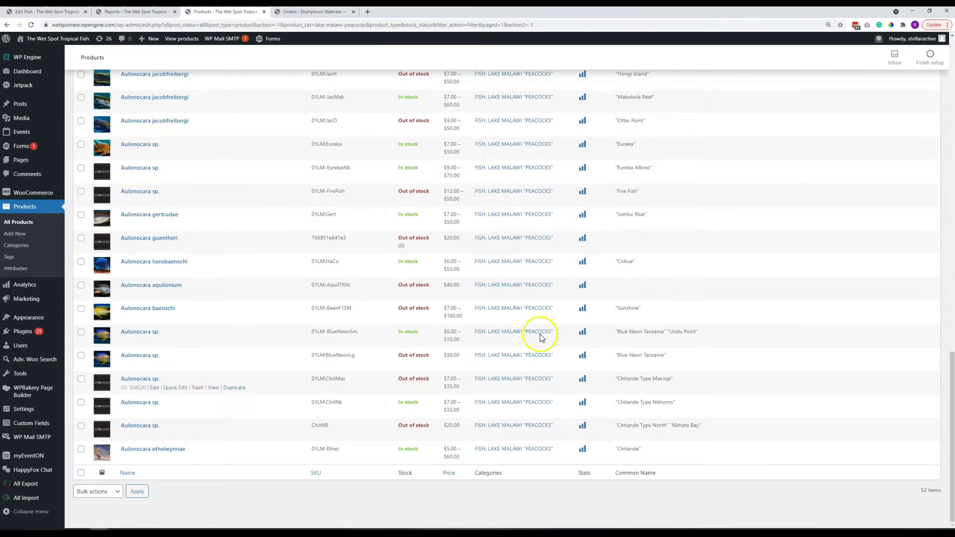
{"action": "scroll", "coordinate": [461, 348], "scroll_direction": "up", "scroll_amount": 6}
{"action": "scroll", "coordinate": [459, 338], "scroll_direction": "up", "scroll_amount": 10}
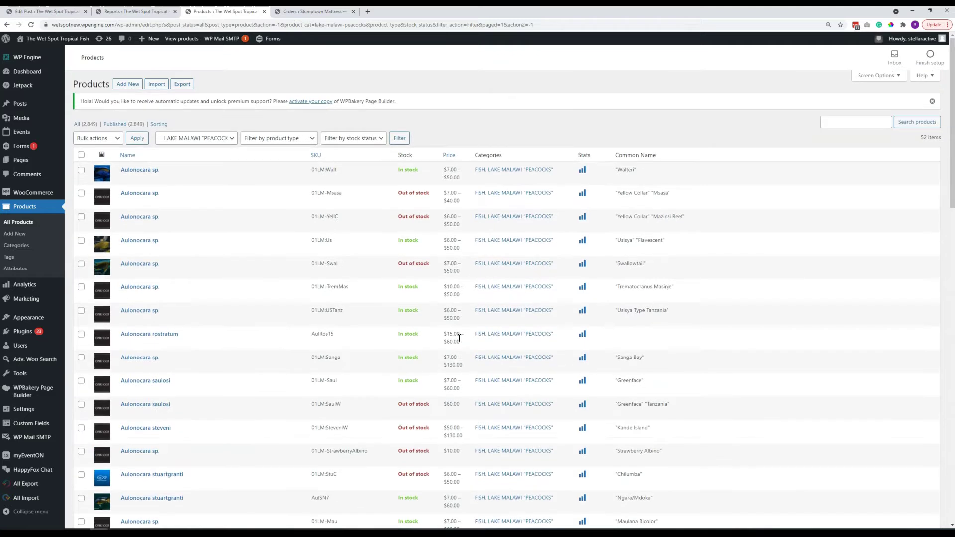